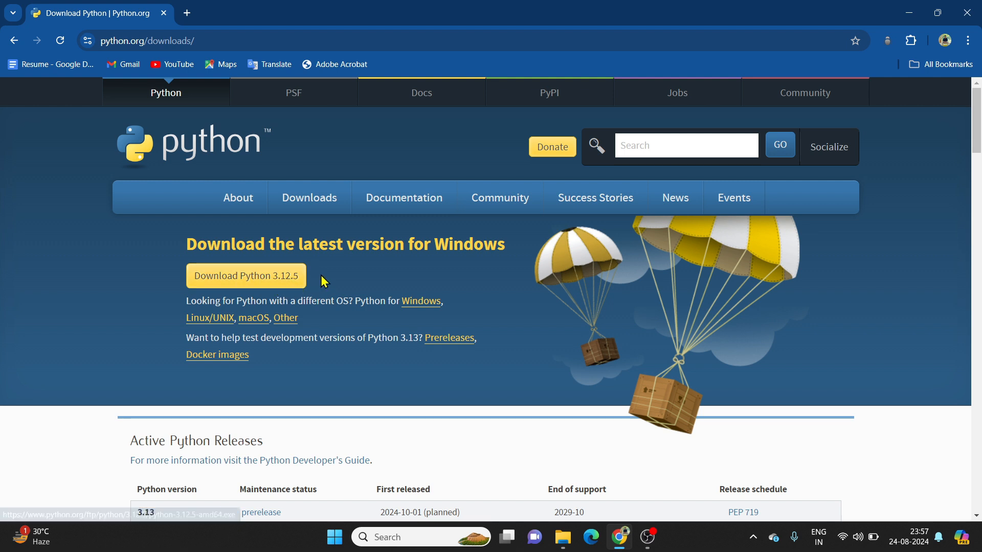
Step: Download the Python 3.12.5 installer for Windows, launch it and minimize the browser window
left_click(266, 281)
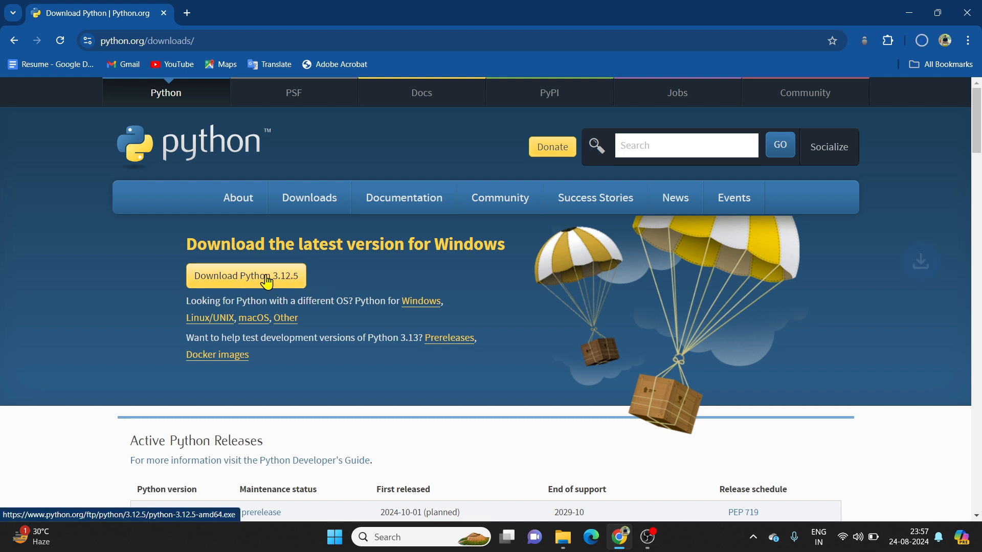
left_click(922, 43)
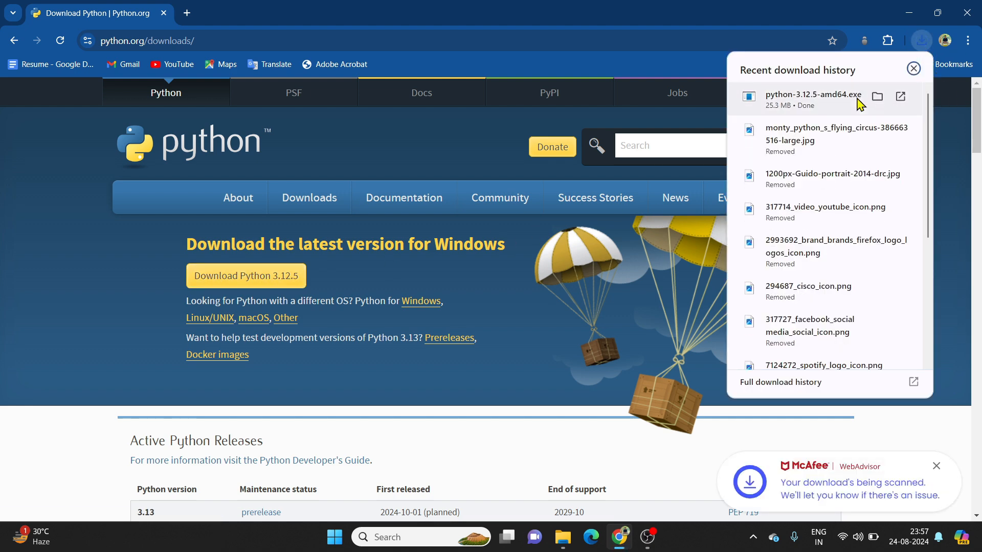
left_click(810, 101)
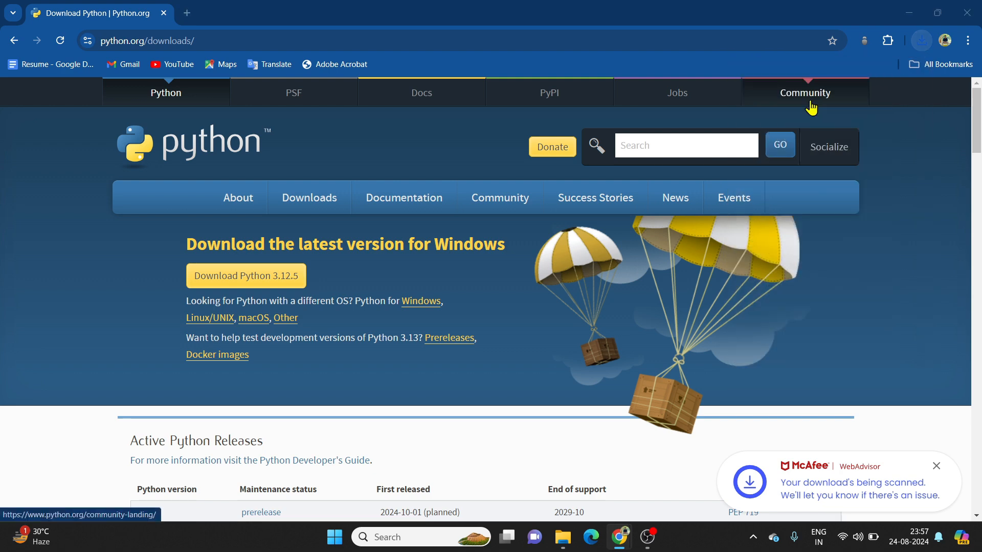
left_click(907, 14)
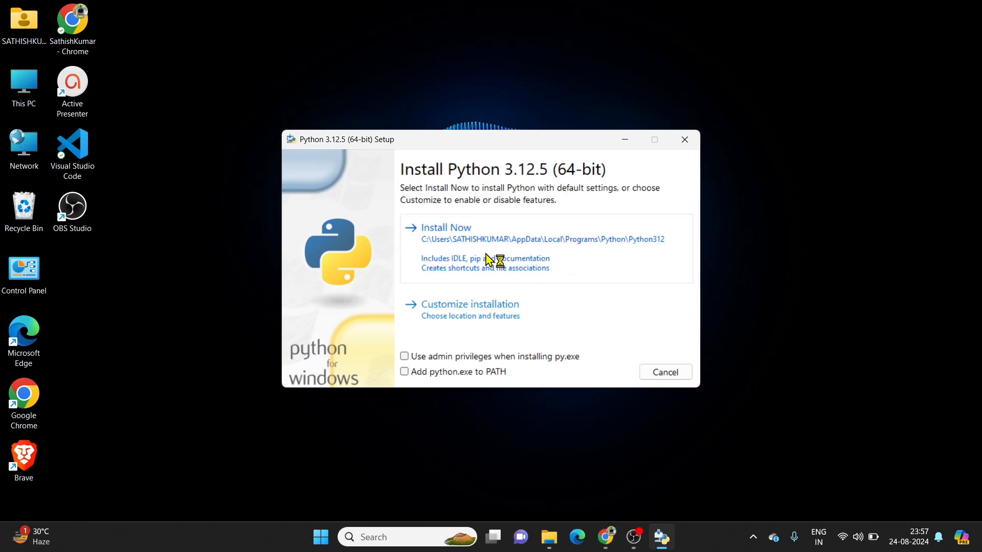
Step: Enable admin privileges for installing py.exe and adding python.exe to PATH, and choose the customized installation
left_click(405, 356)
left_click(404, 371)
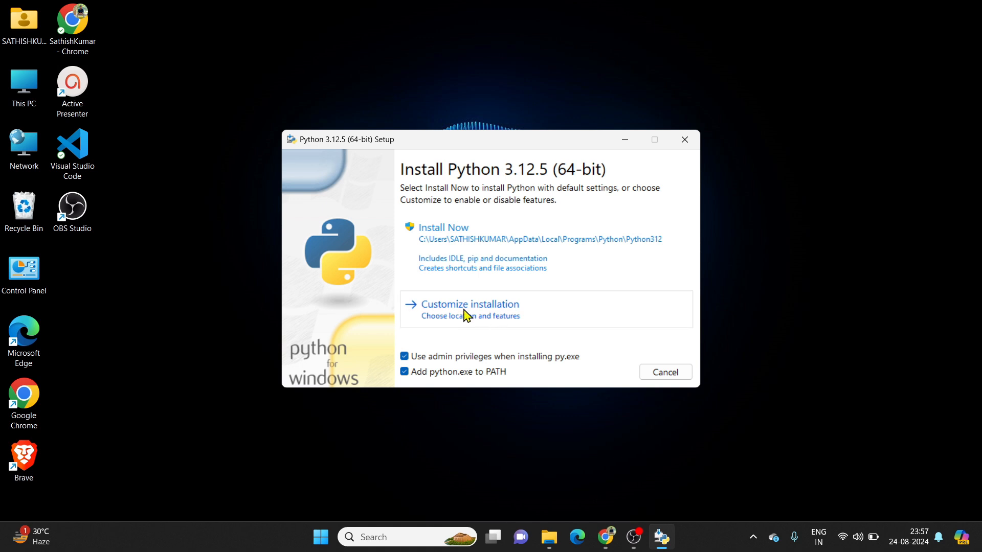
left_click(537, 317)
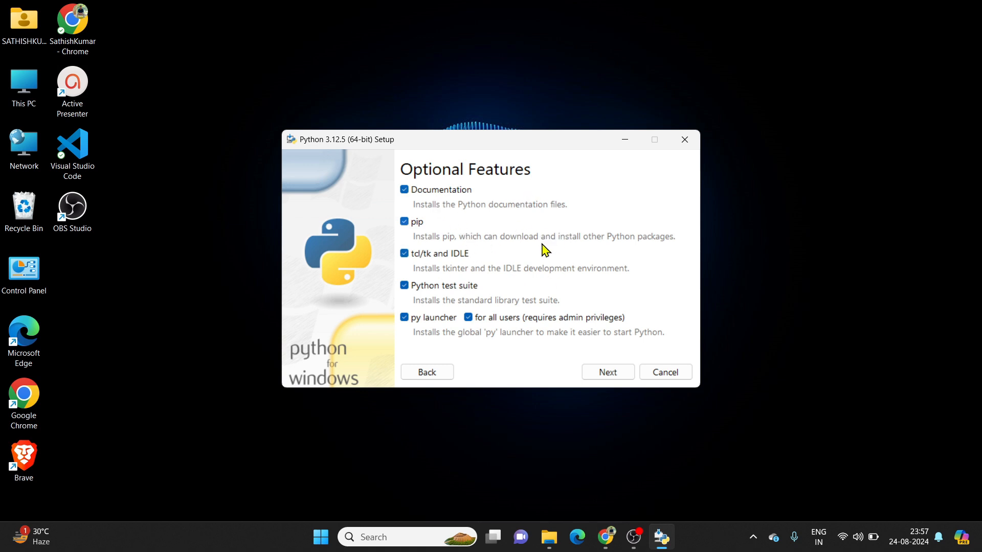
Step: Keep all optional features, install Python 3.12 for all users with the standard library precompiled, and close the finished setup
left_click(608, 373)
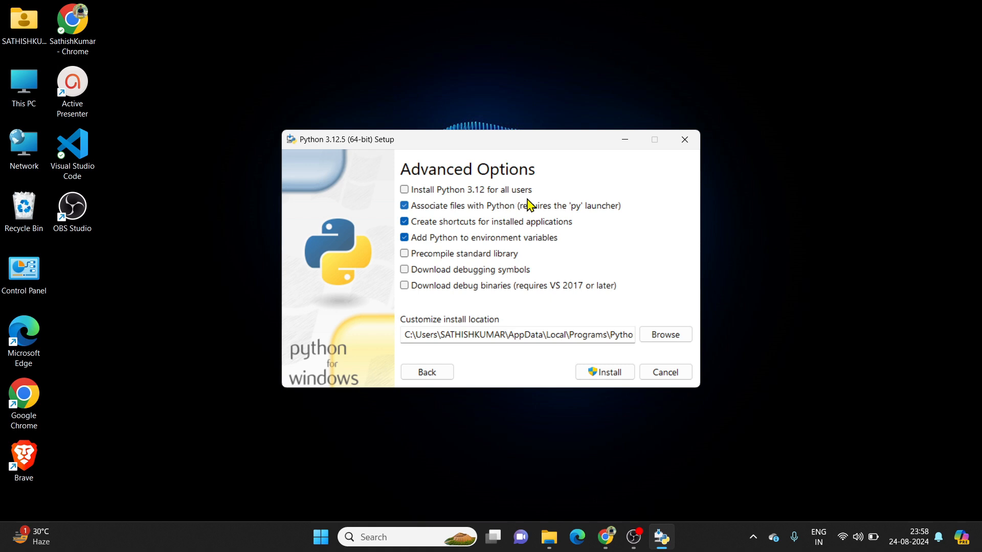
left_click(404, 192)
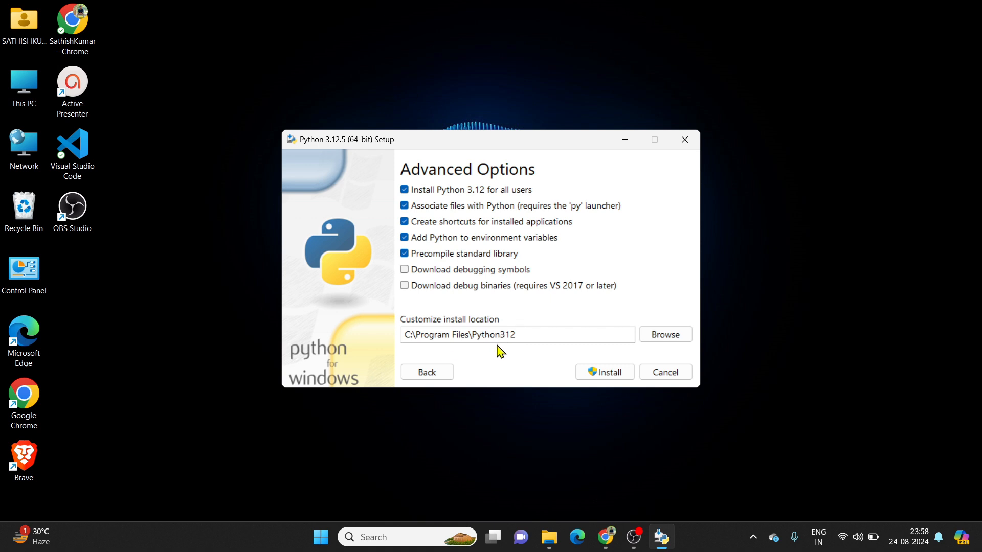
left_click(605, 376)
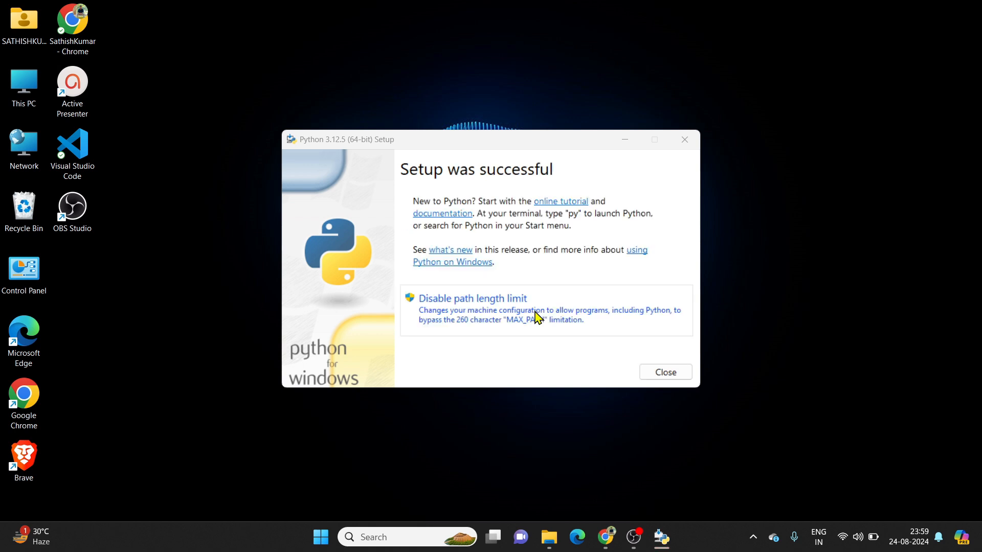
left_click(667, 374)
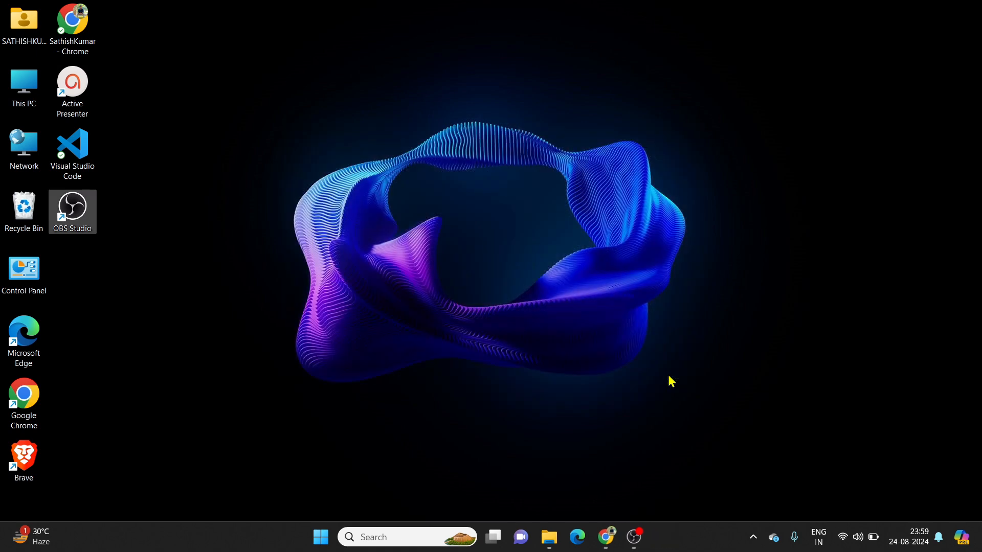
Step: Search Windows for cmd, open Command Prompt and maximize its window
left_click(408, 538)
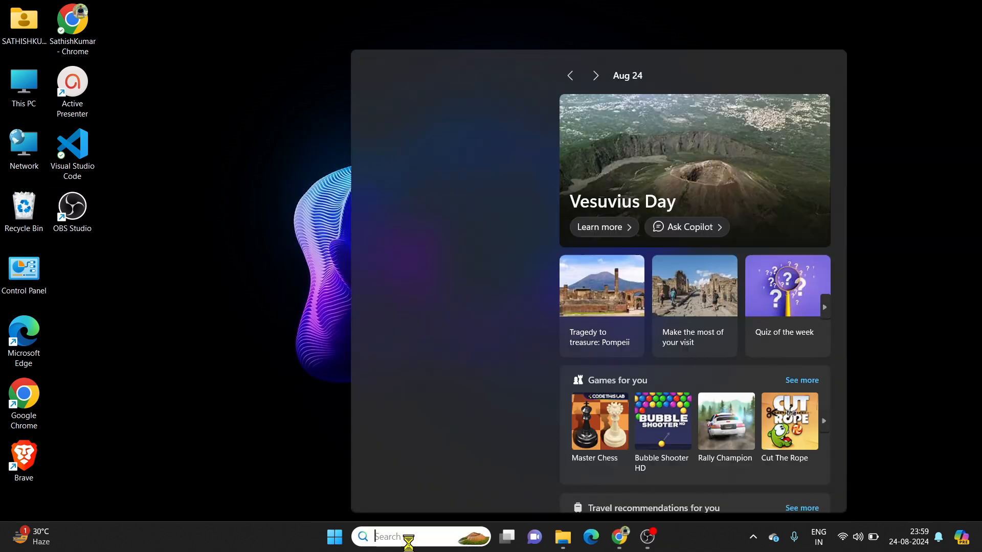
type("cmd")
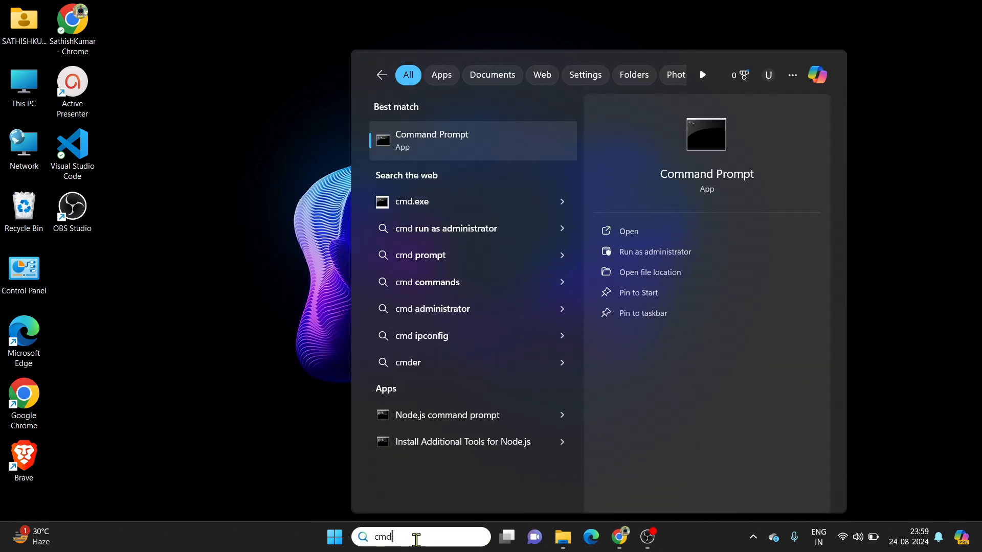
key("Return")
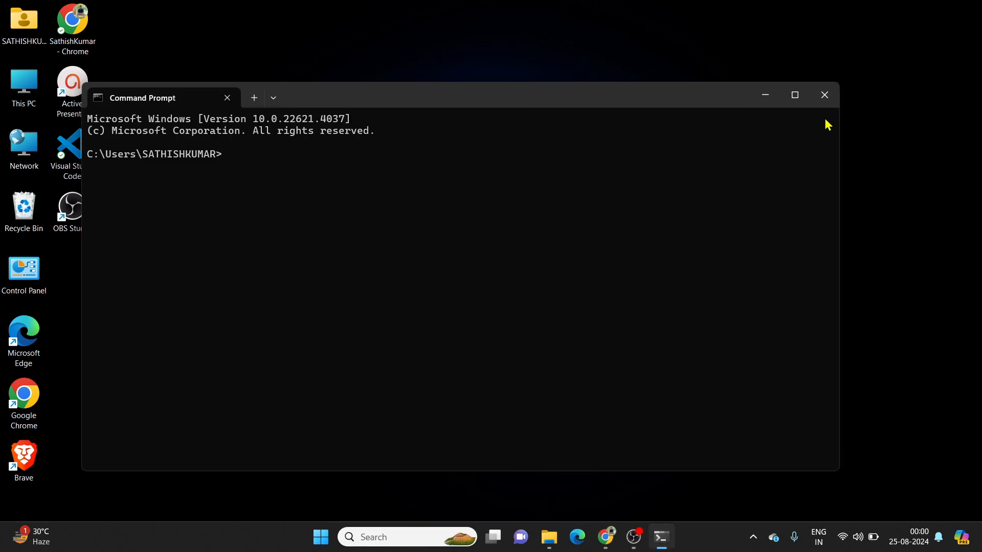
left_click(795, 95)
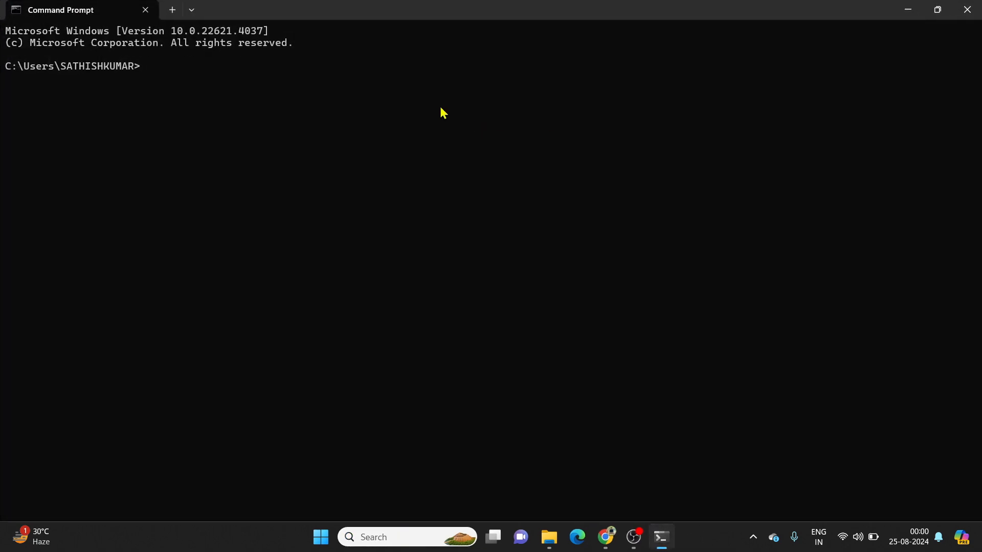
Step: Check the installed Python version by running python --version with enlarged terminal text
scroll(418, 107, "up", 2)
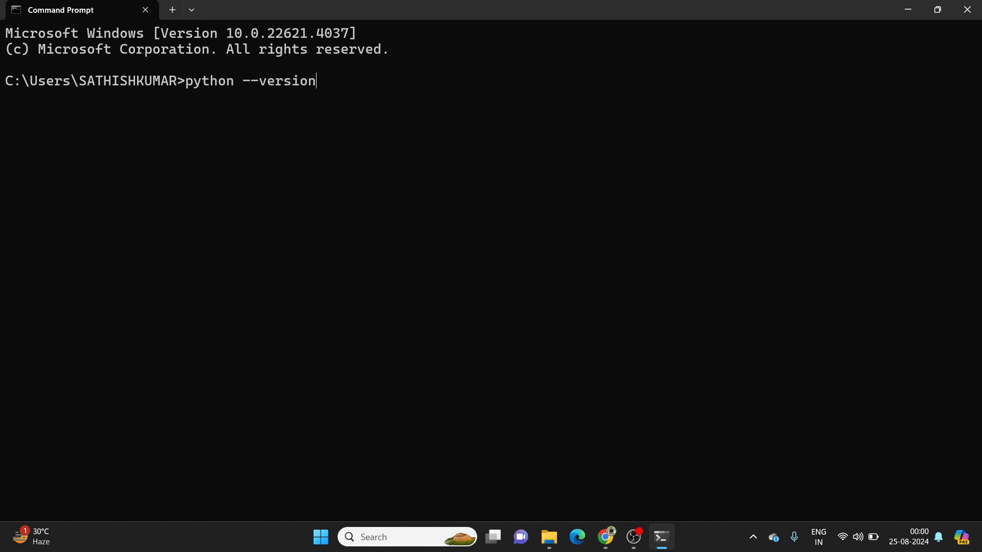
key("Return")
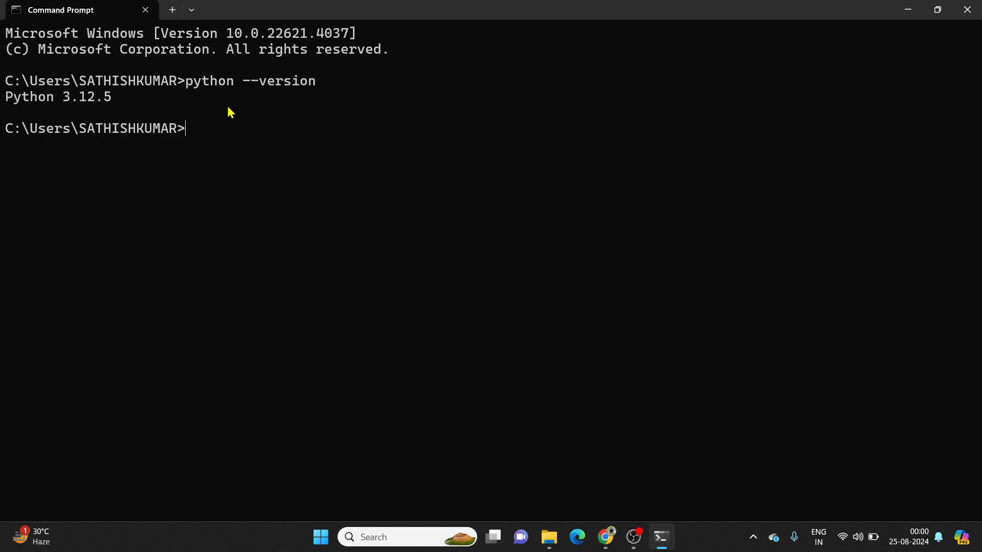
scroll(100, 112, "up", 2)
left_click_drag(185, 130, 54, 134)
left_click(127, 145)
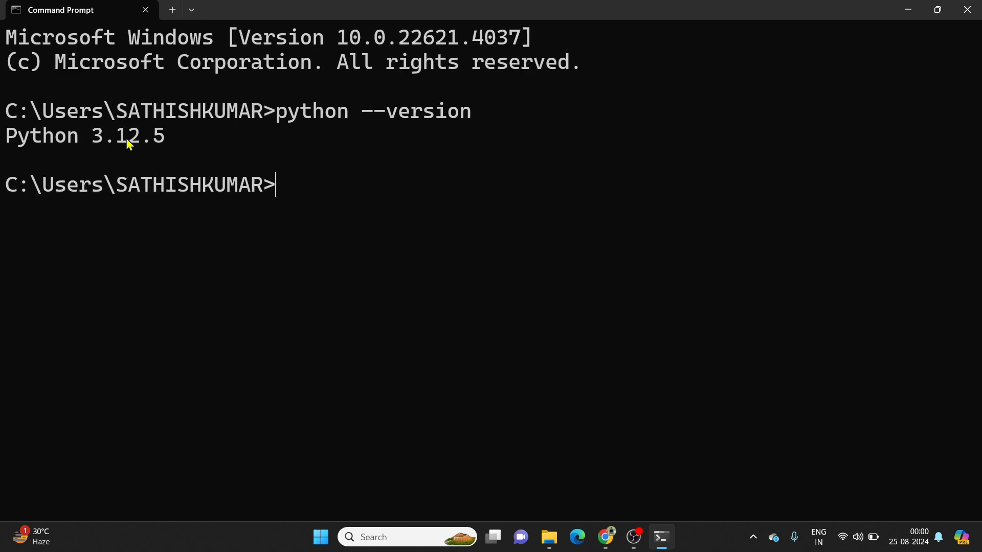
scroll(175, 144, "down", 2)
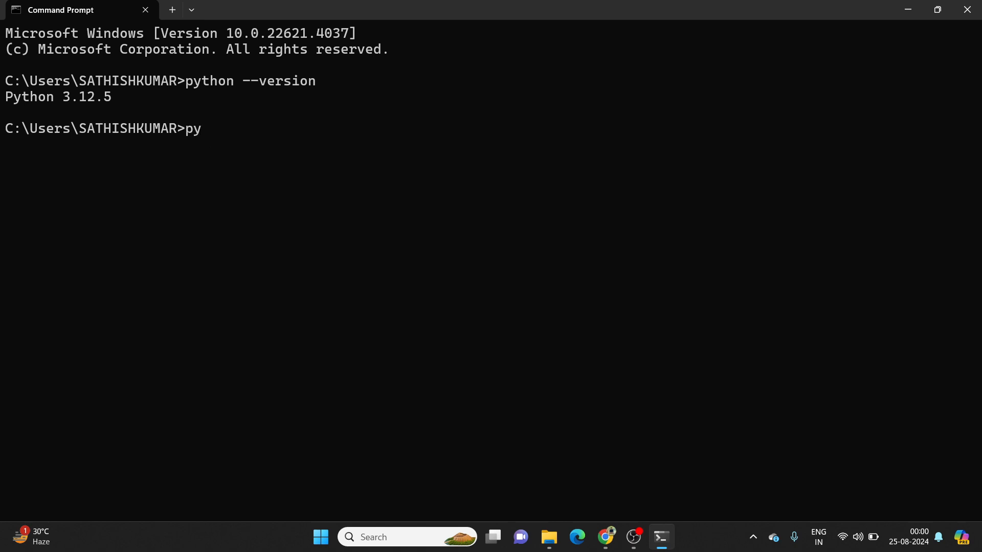
Step: Start the Python interpreter with py and evaluate the string "hello World"
key("Return")
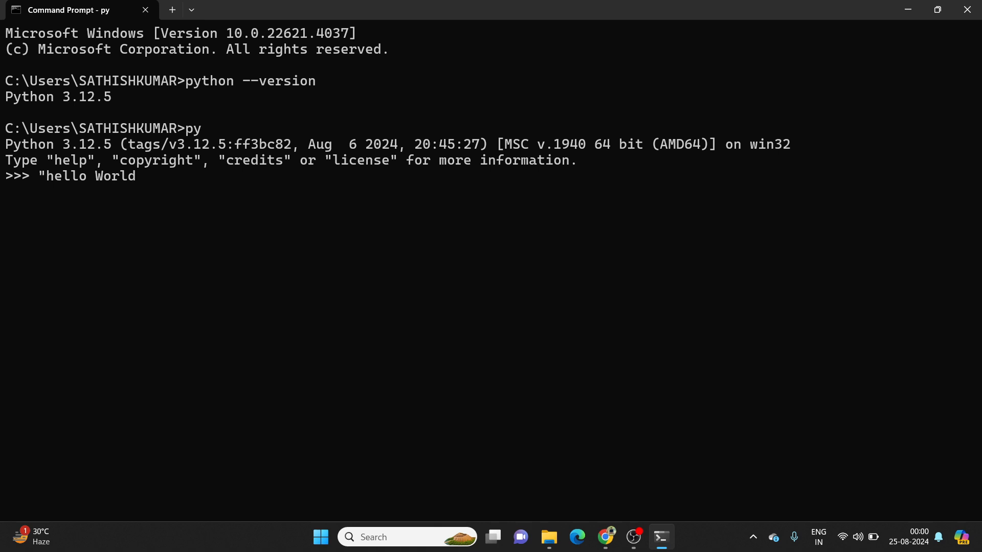
key("Return")
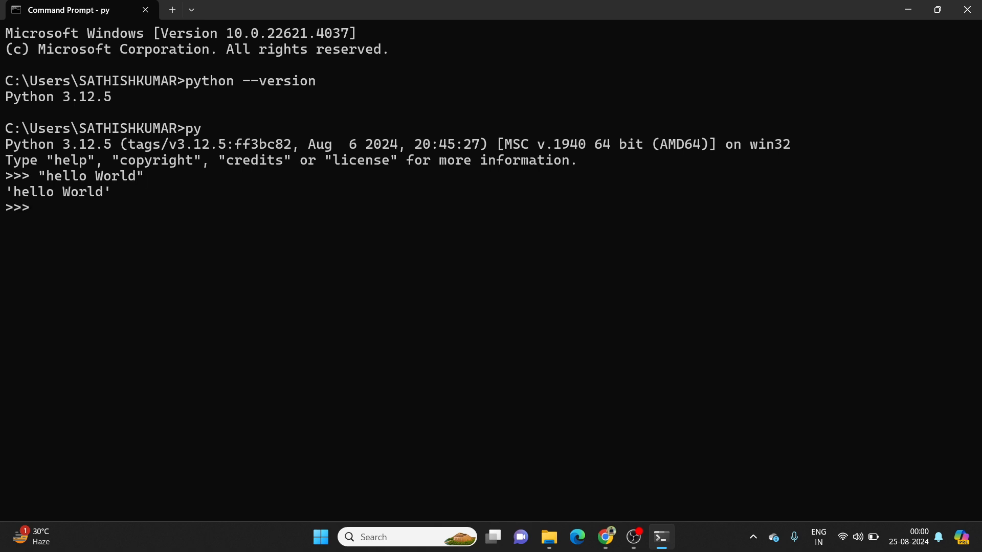
left_click_drag(131, 182, 7, 192)
left_click_drag(118, 198, 36, 197)
left_click(88, 203)
Step: Switch to Chrome, search for "pycharm free download" in a new tab, and open the JetBrains PyCharm download page, closing its cookie notice
left_click(605, 536)
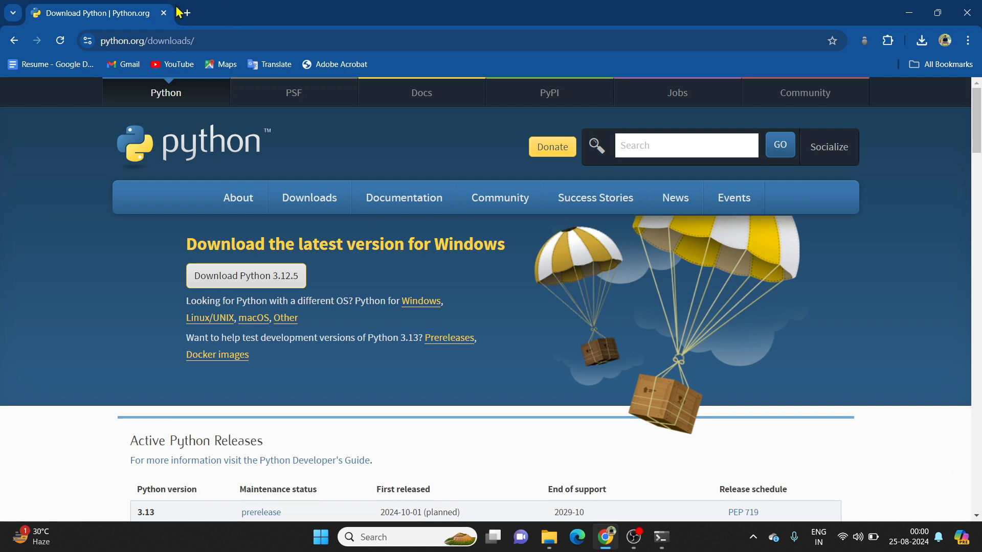
left_click(185, 12)
left_click(334, 282)
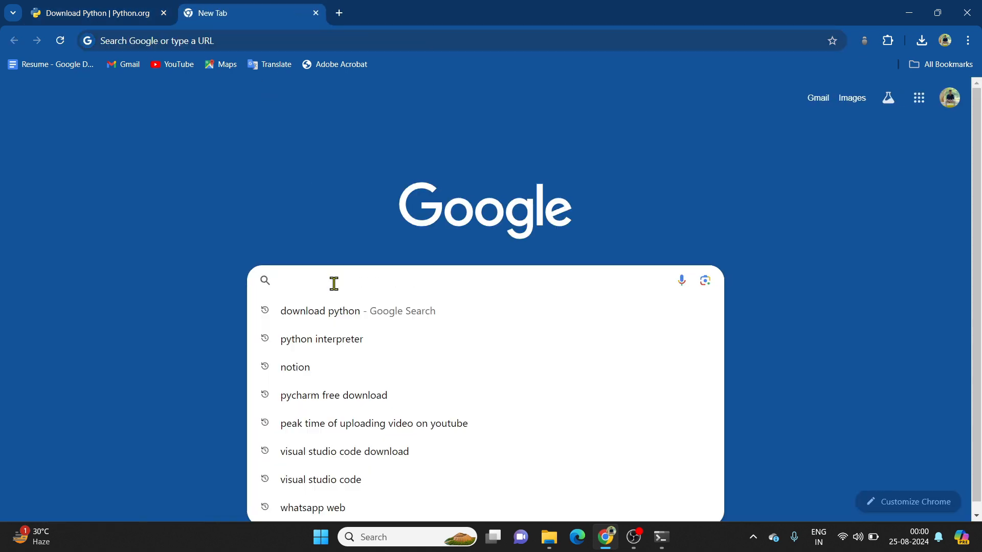
type("pychar")
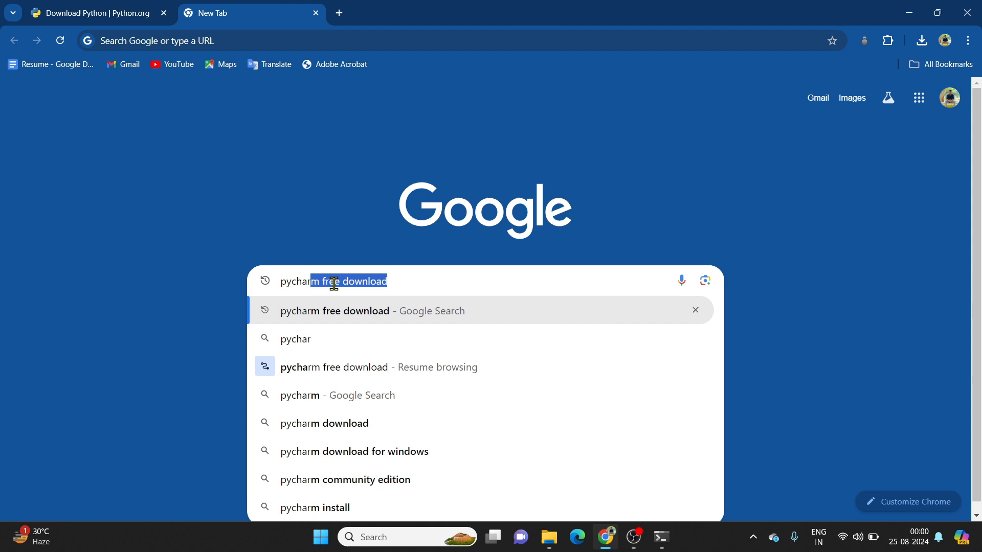
left_click(446, 287)
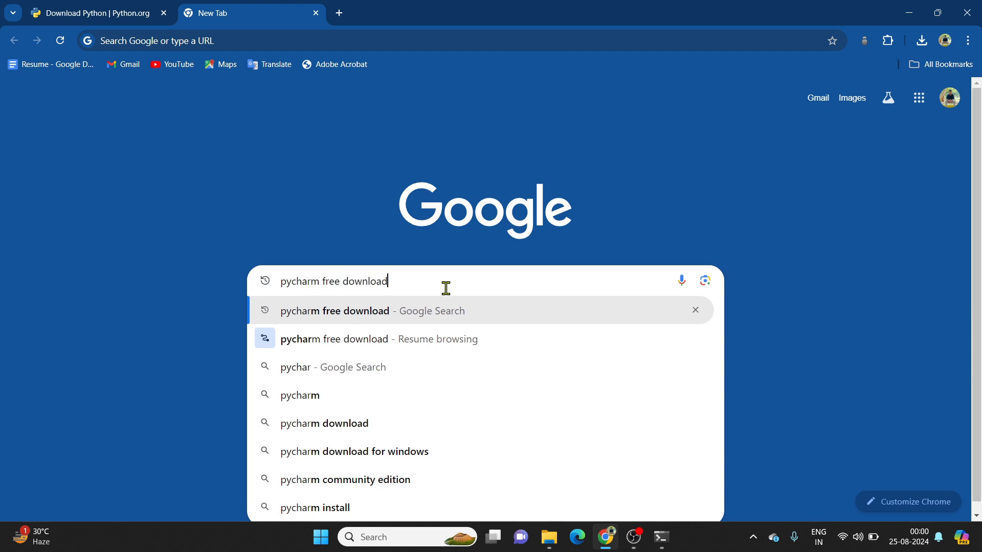
key("Return")
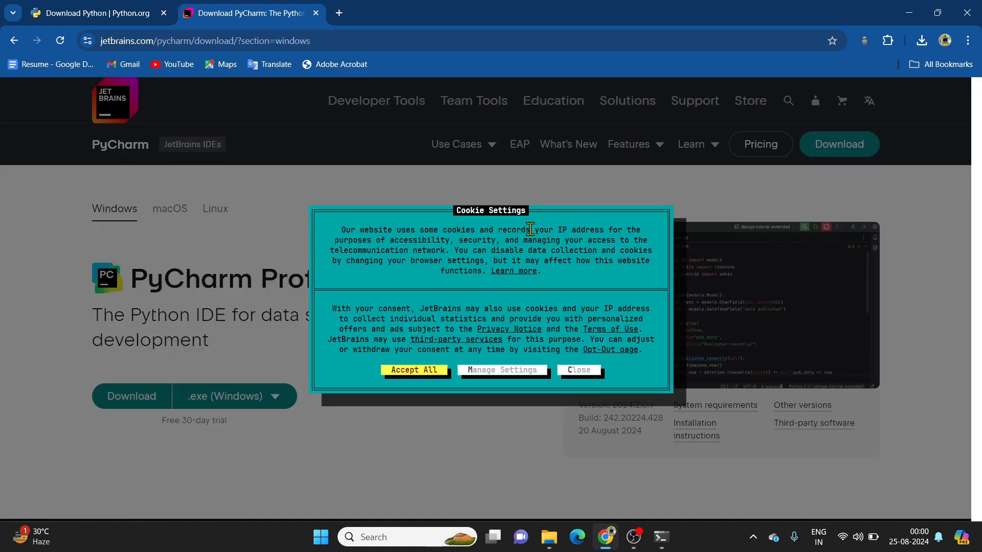
left_click(579, 370)
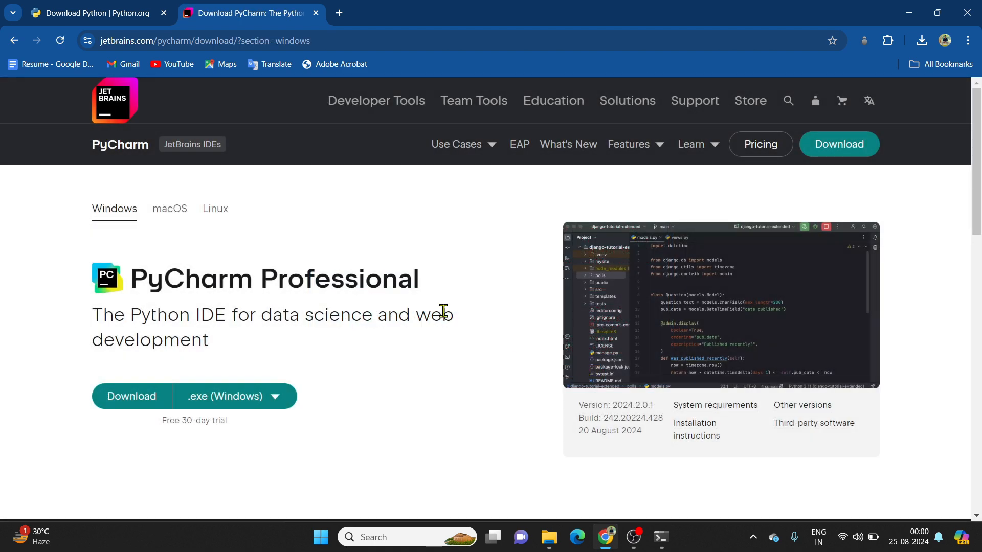
Step: Examine the PyCharm Professional and Community Edition offers and their licensing notes on the download page
scroll(443, 311, "down", 1)
left_click_drag(276, 214, 438, 225)
left_click(440, 226)
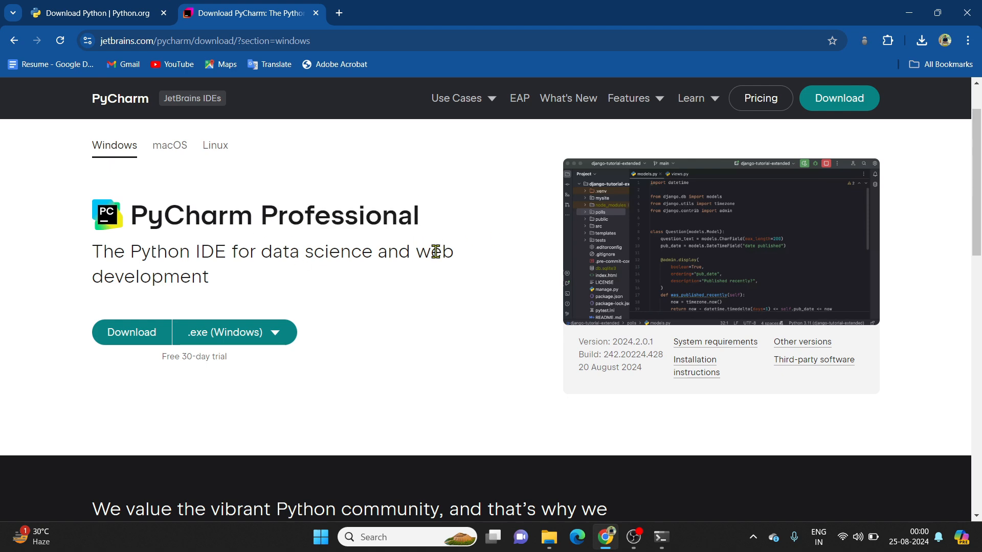
scroll(437, 253, "down", 2)
scroll(440, 256, "up", 2)
scroll(437, 247, "down", 8)
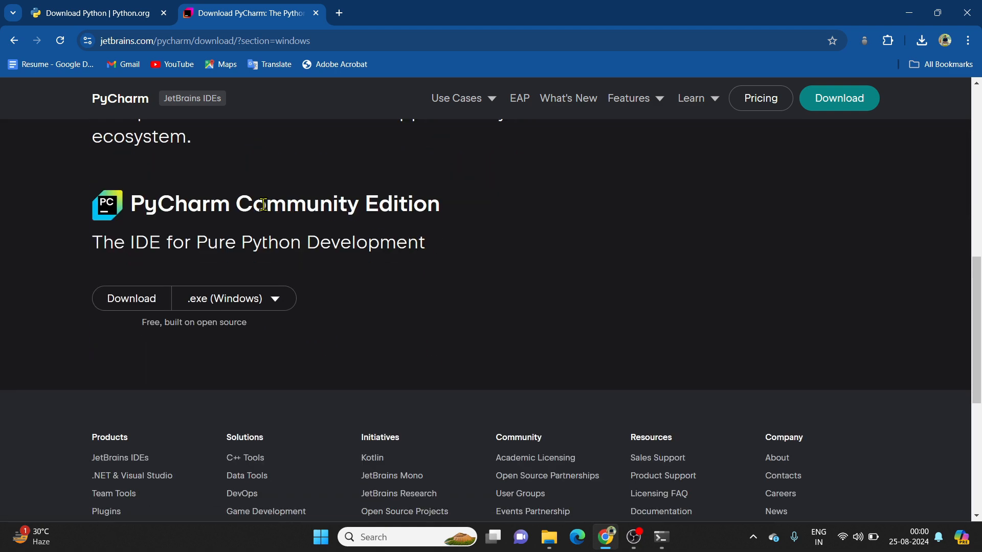
left_click_drag(263, 205, 494, 209)
left_click(485, 224)
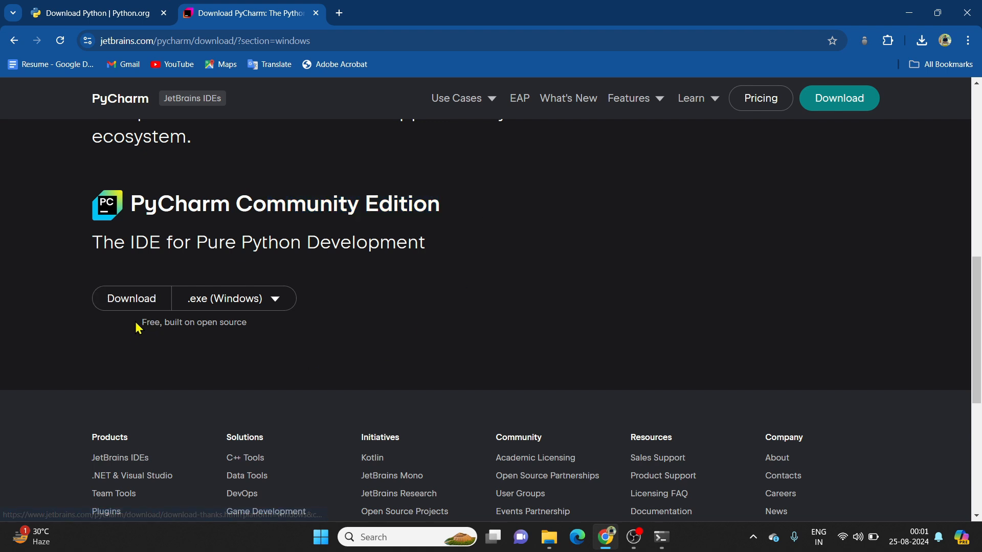
left_click_drag(136, 324, 240, 320)
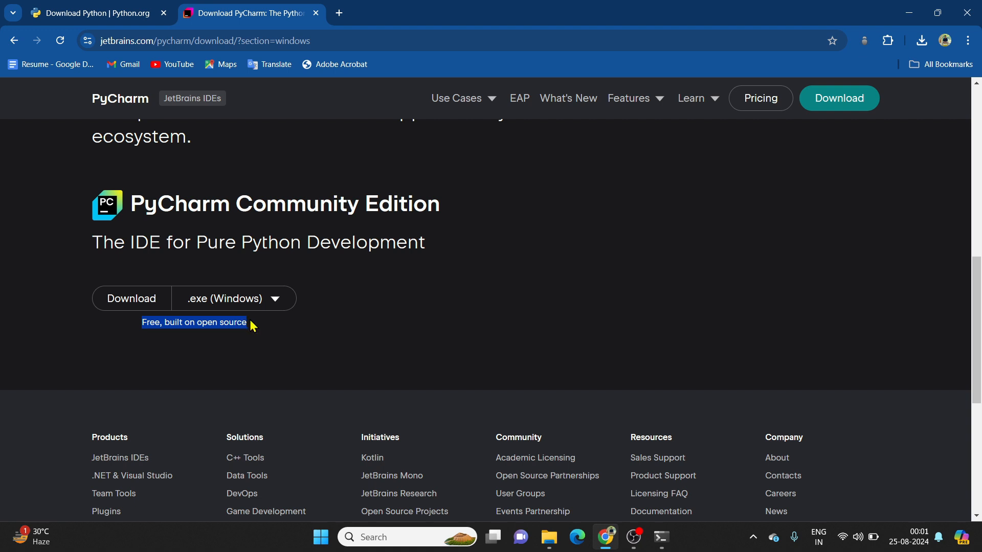
left_click(274, 334)
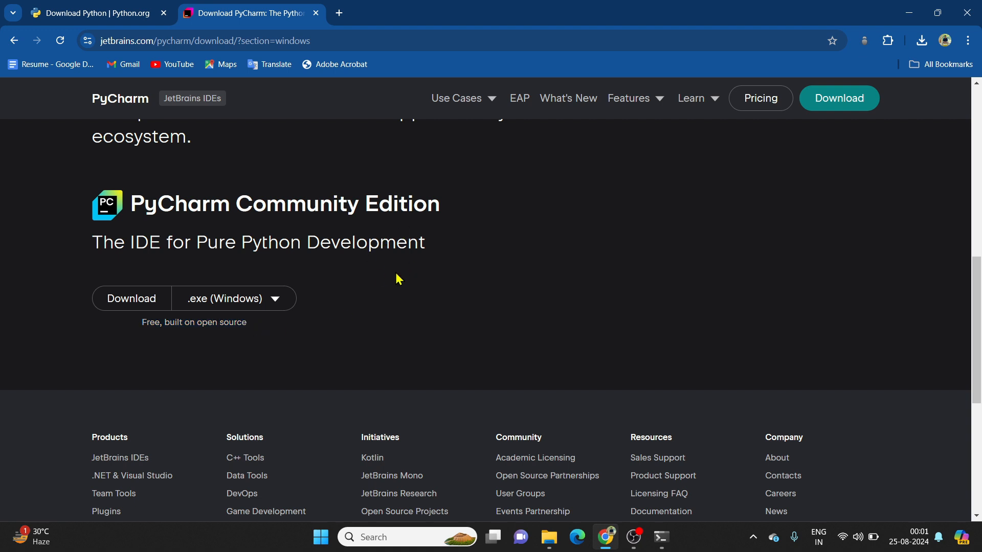
Step: Download the PyCharm Community Edition .exe for Windows, close the cookie notice and open the list of recent downloads
left_click(132, 302)
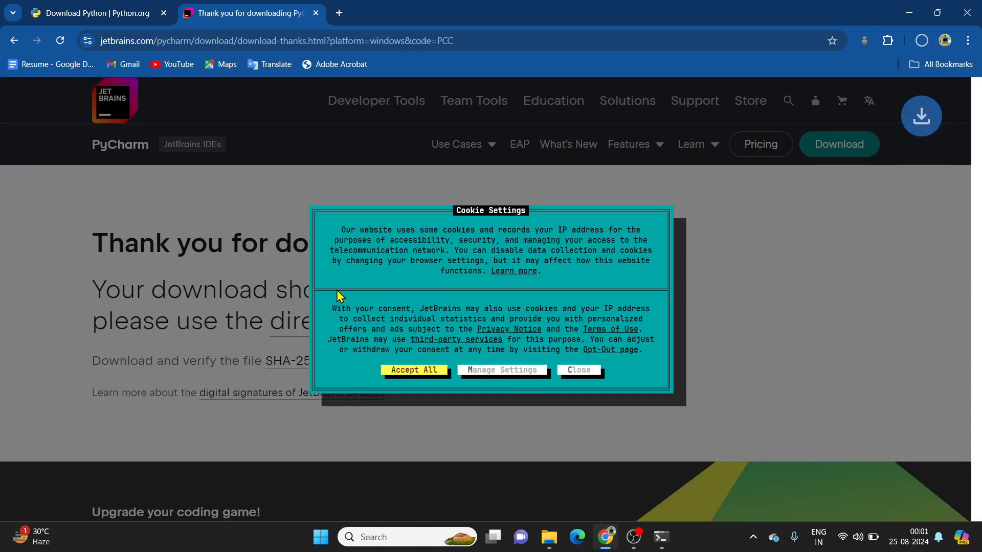
left_click(921, 40)
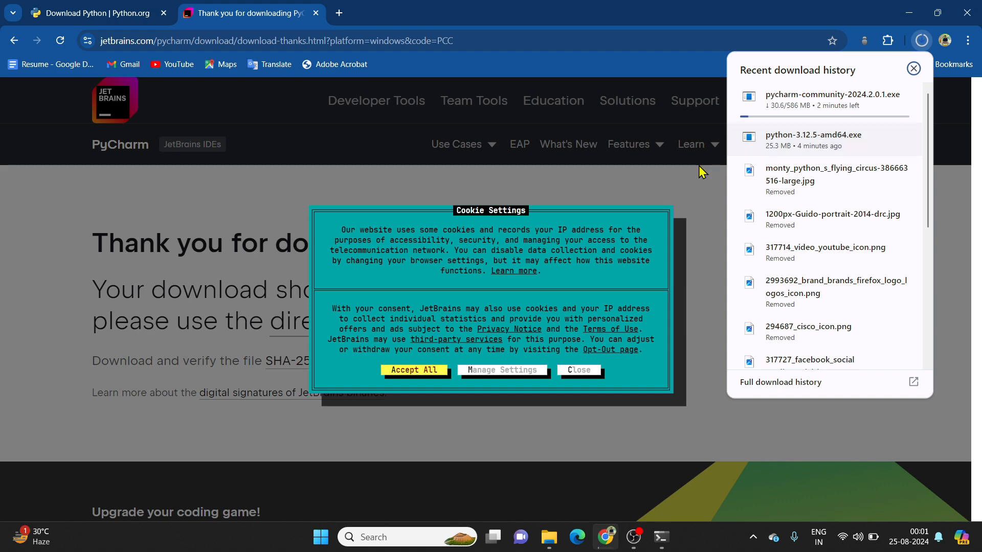
left_click(676, 172)
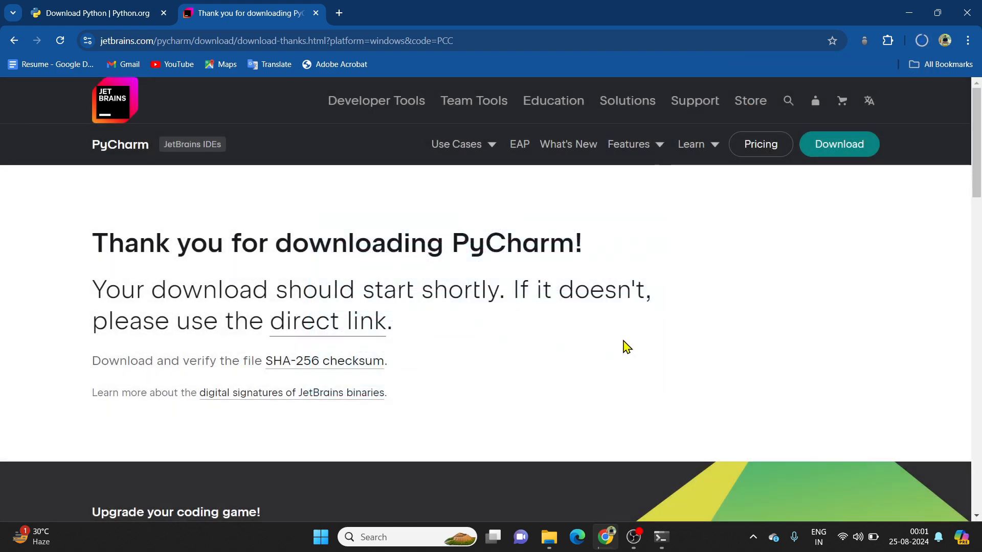
left_click(921, 40)
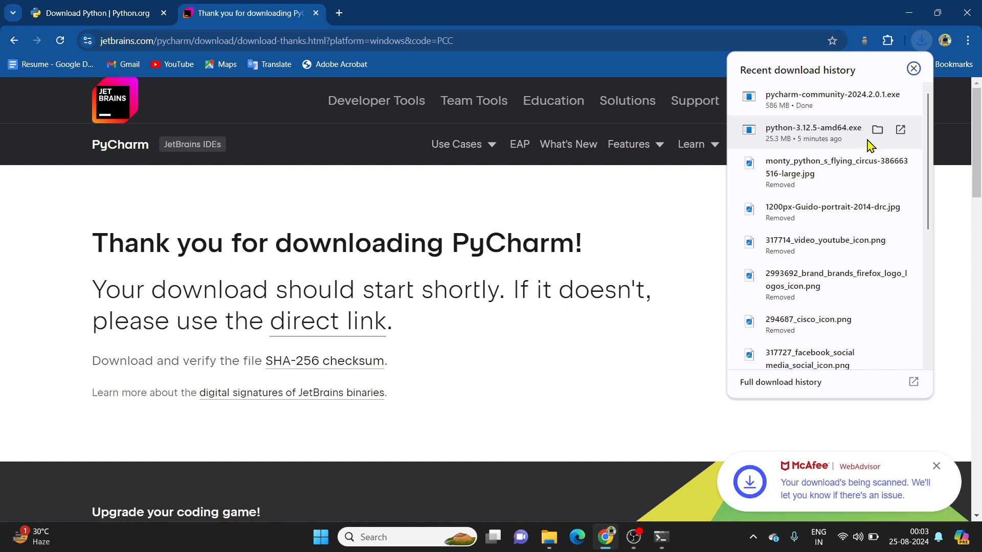
Step: Launch the downloaded pycharm-community-2024.2.0.1.exe installer and minimize the Chrome and Command Prompt windows
left_click(825, 106)
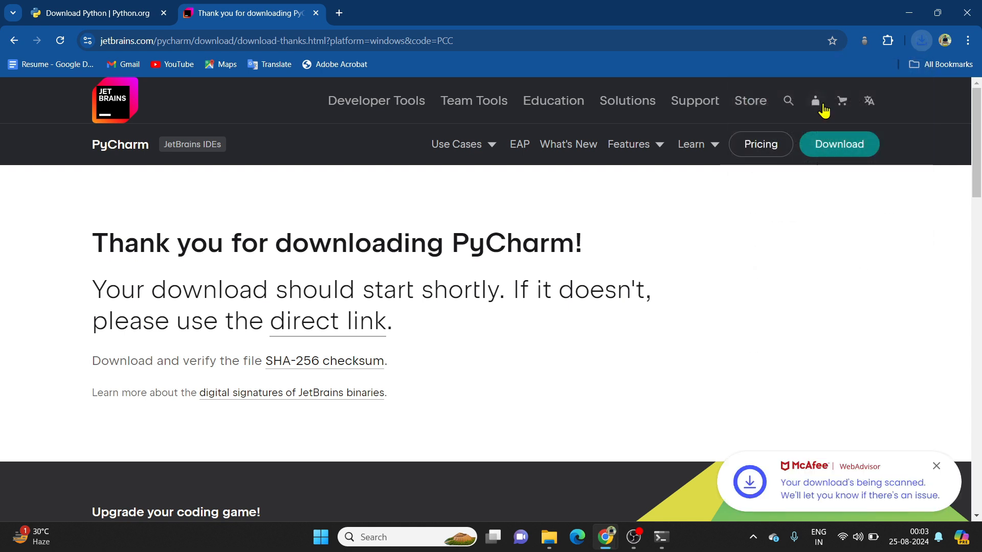
left_click(910, 13)
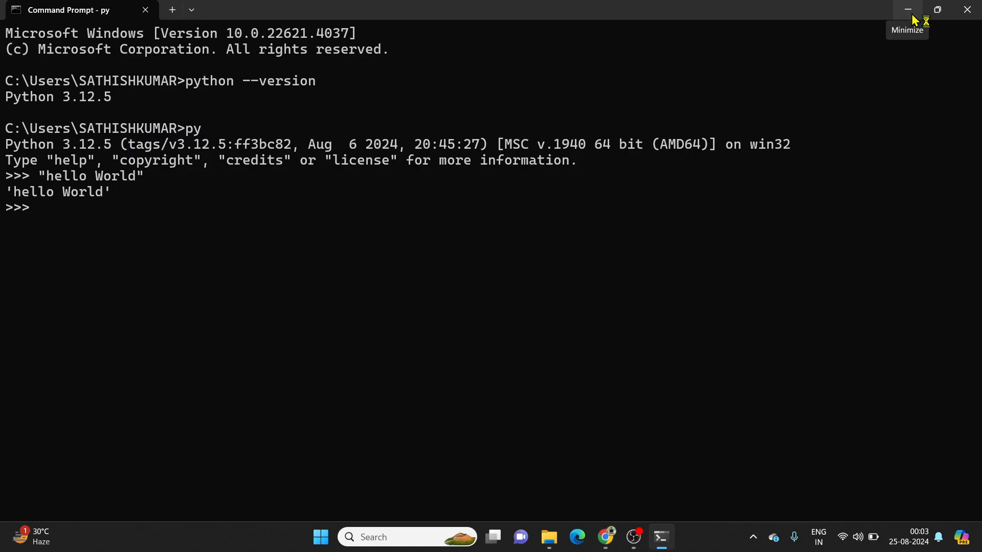
left_click(911, 14)
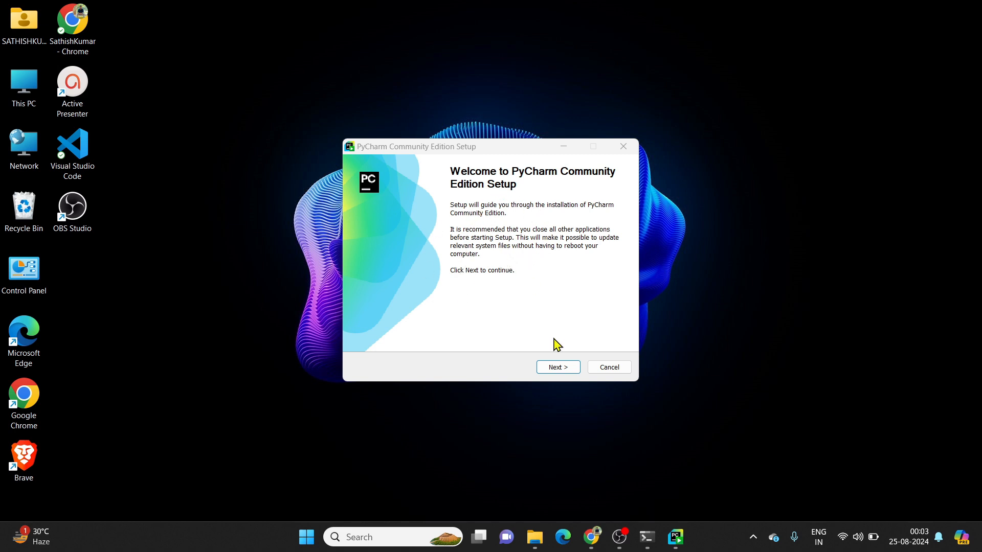
Step: Install PyCharm Community Edition in the default folder with a desktop shortcut and "Open Folder as Project" enabled, and finish setup without running it
left_click(558, 373)
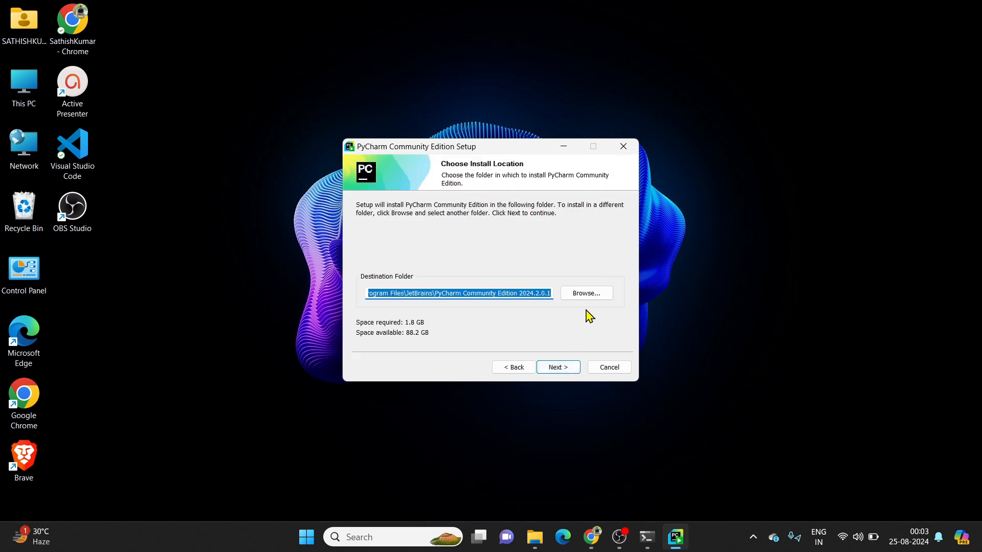
left_click(558, 370)
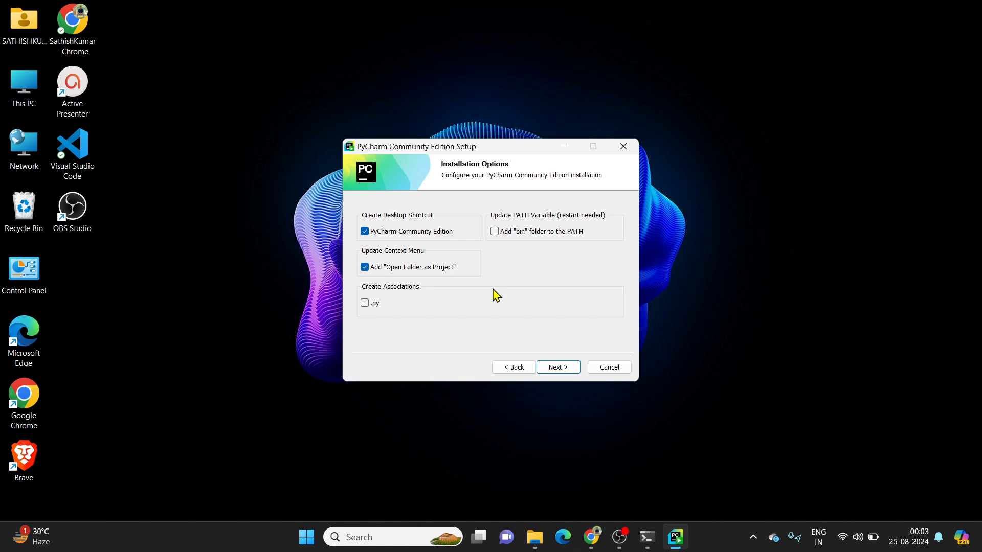
left_click(559, 368)
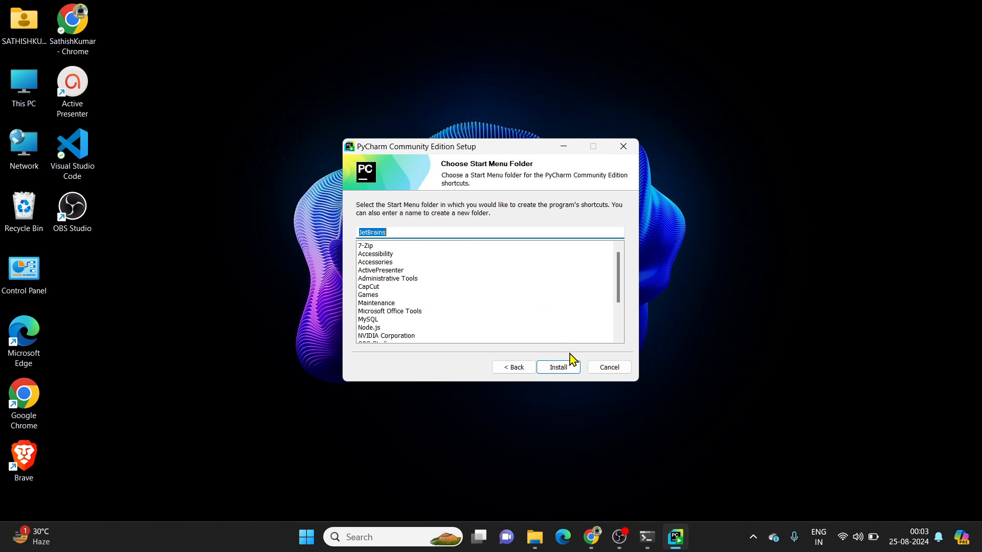
left_click(565, 367)
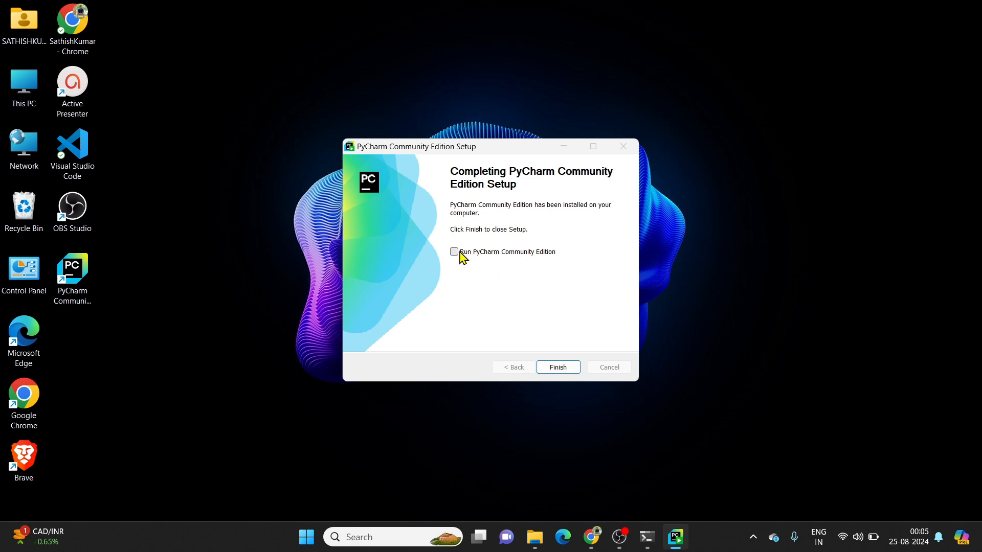
left_click(558, 368)
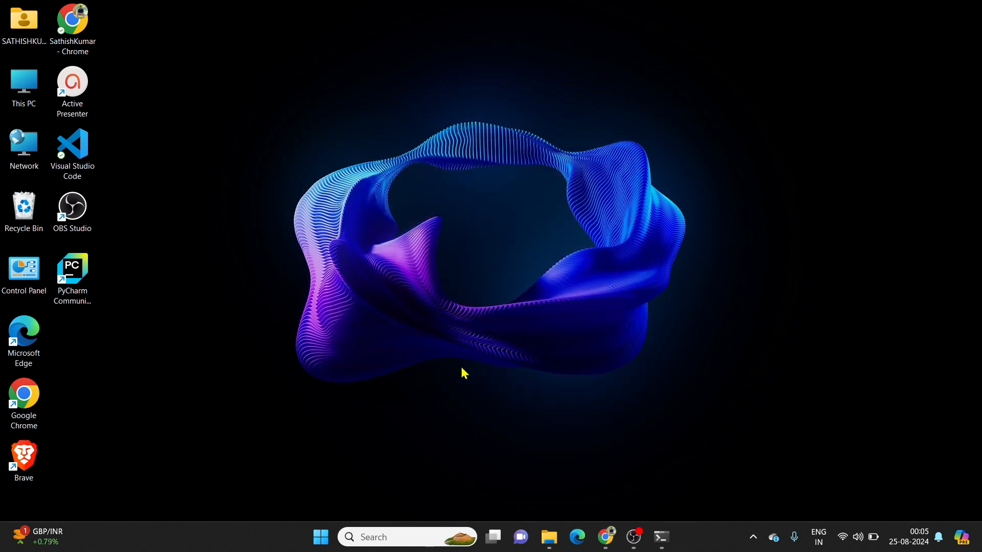
Step: Search Windows for "py", launch PyCharm Community Edition 2024.2.0.1, skip importing settings and maximize the welcome window
left_click(385, 535)
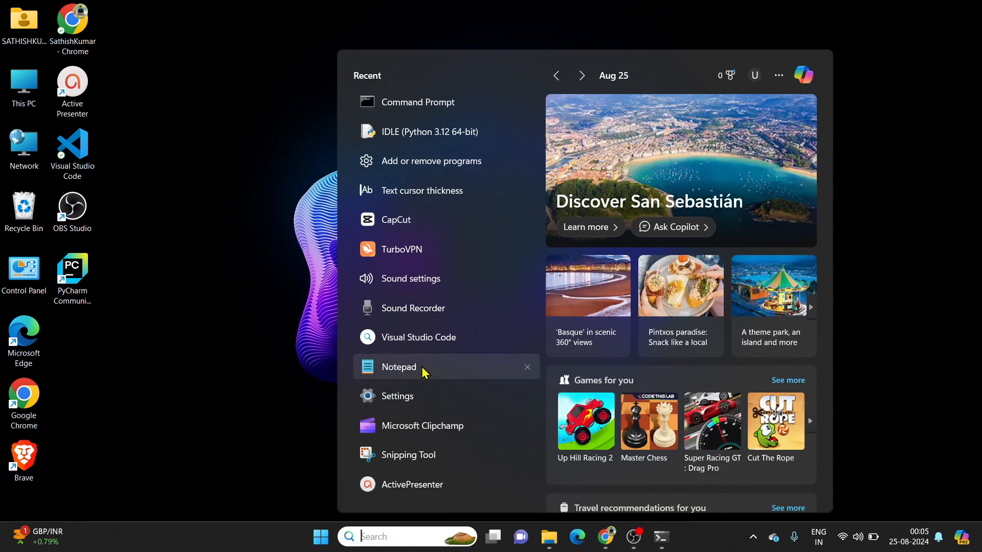
type("py")
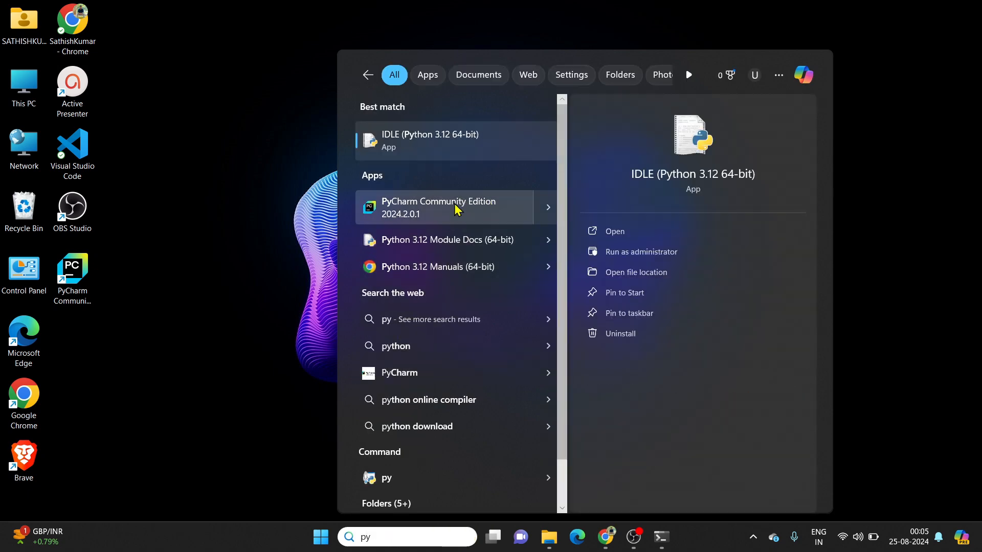
left_click(487, 211)
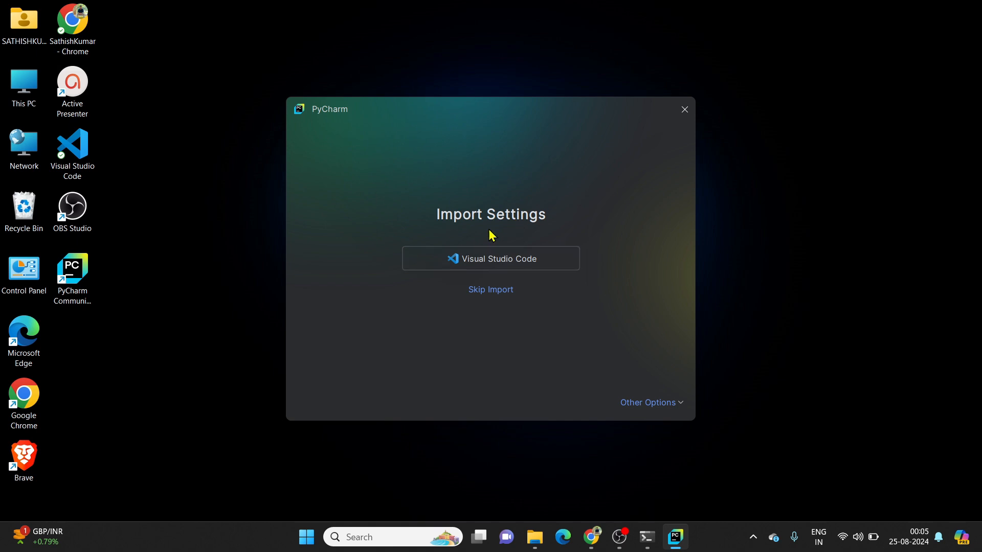
left_click(504, 296)
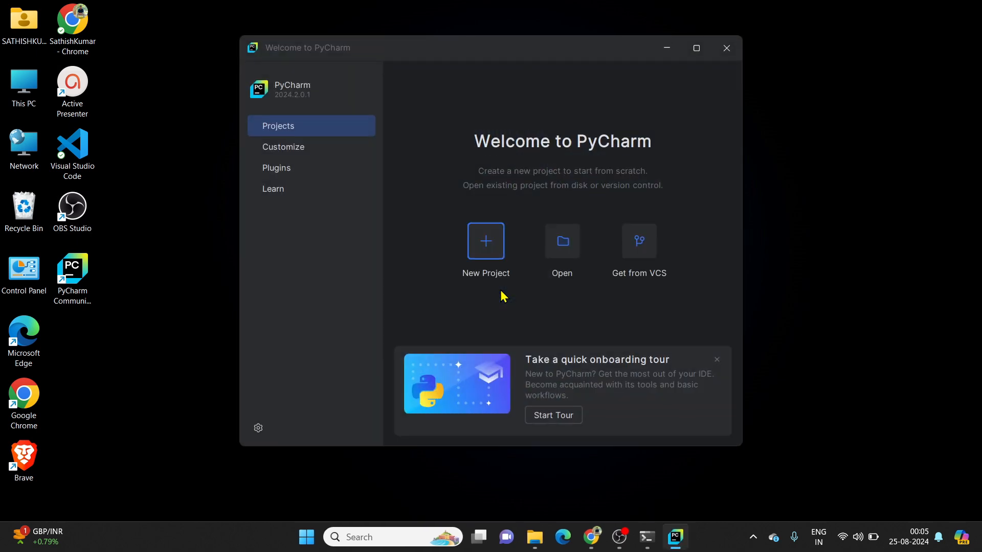
left_click(694, 48)
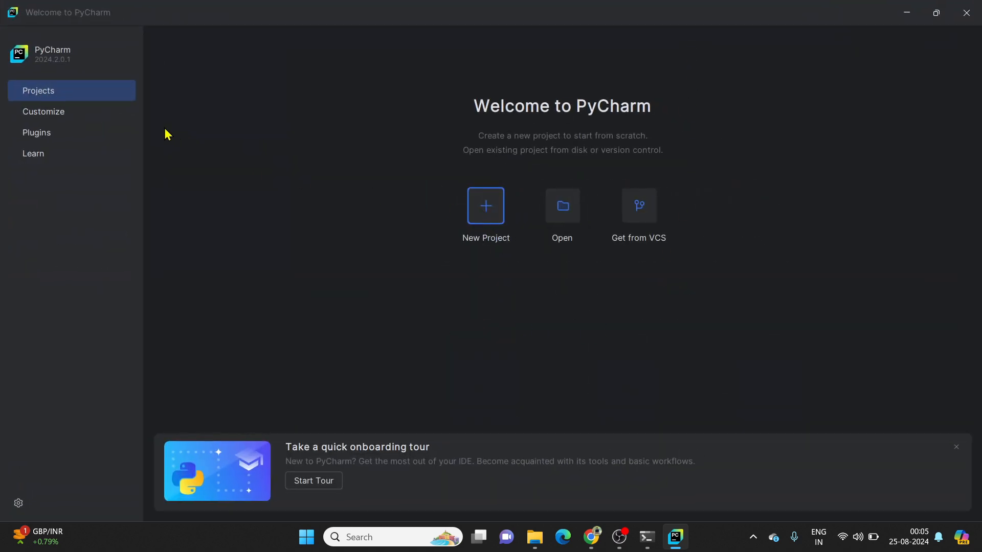
Step: Try the Light theme in PyCharm's Customize settings and switch back to the Dark theme
left_click(66, 116)
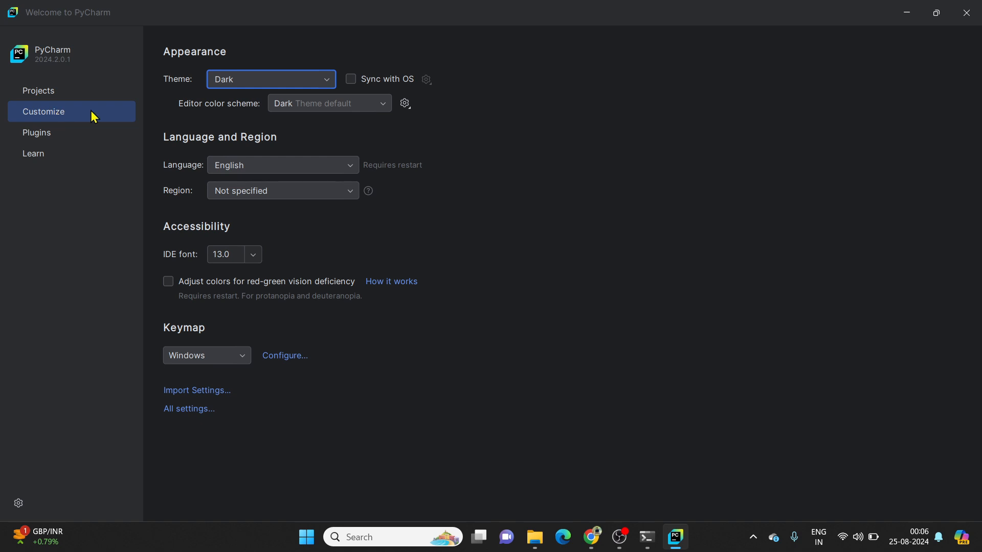
left_click(326, 80)
left_click(288, 121)
left_click(527, 120)
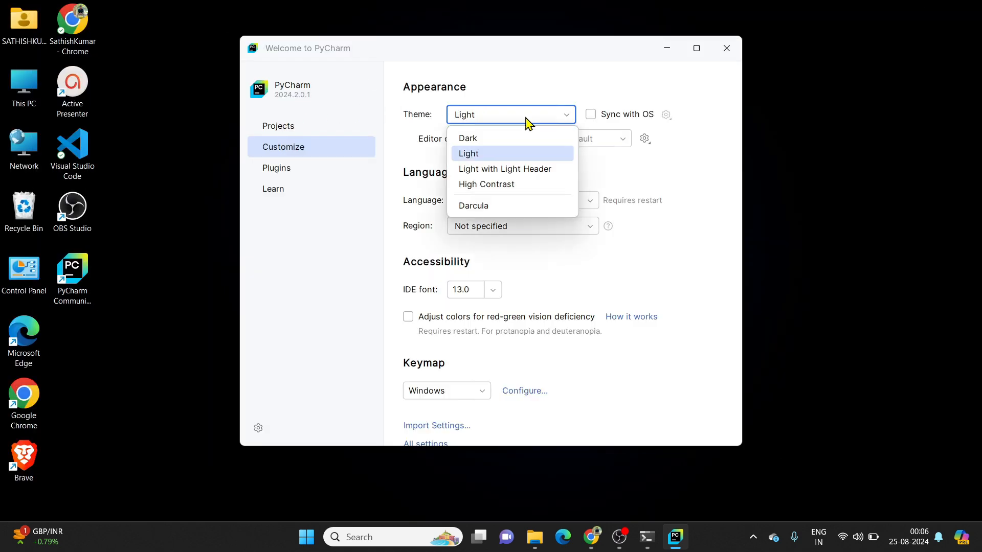
left_click(512, 145)
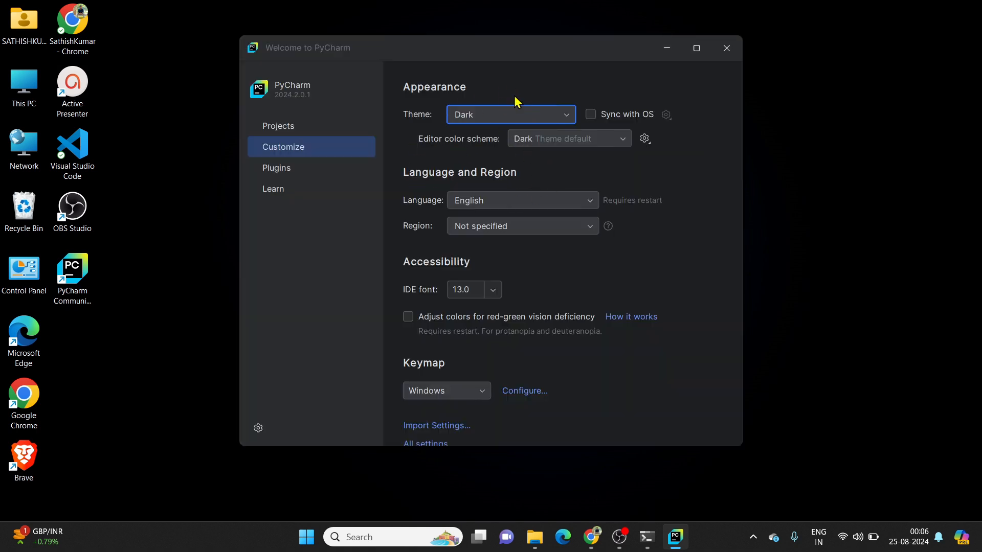
Step: Start a new Pure Python project in the maximized window and name it with the owner's first name followed by "Project"
left_click(291, 128)
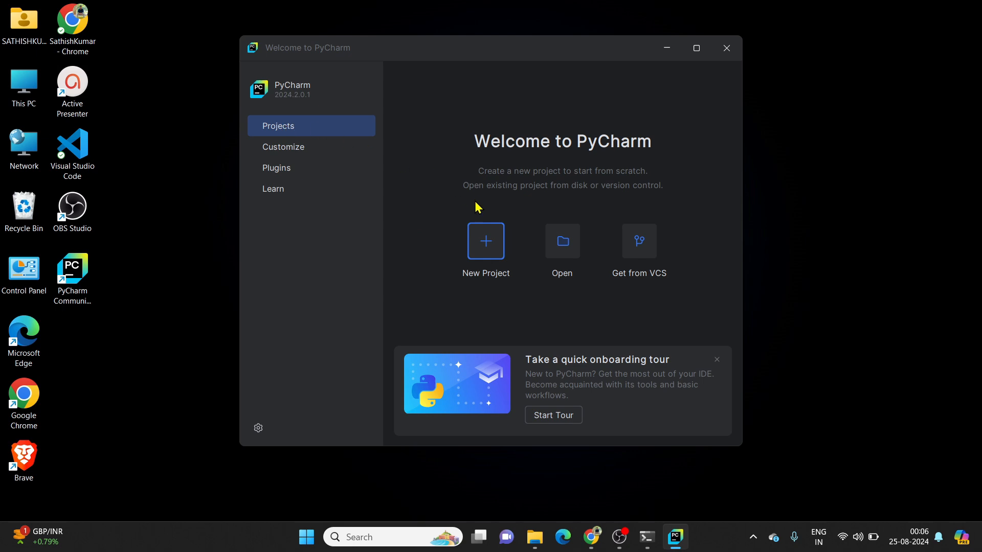
left_click(697, 49)
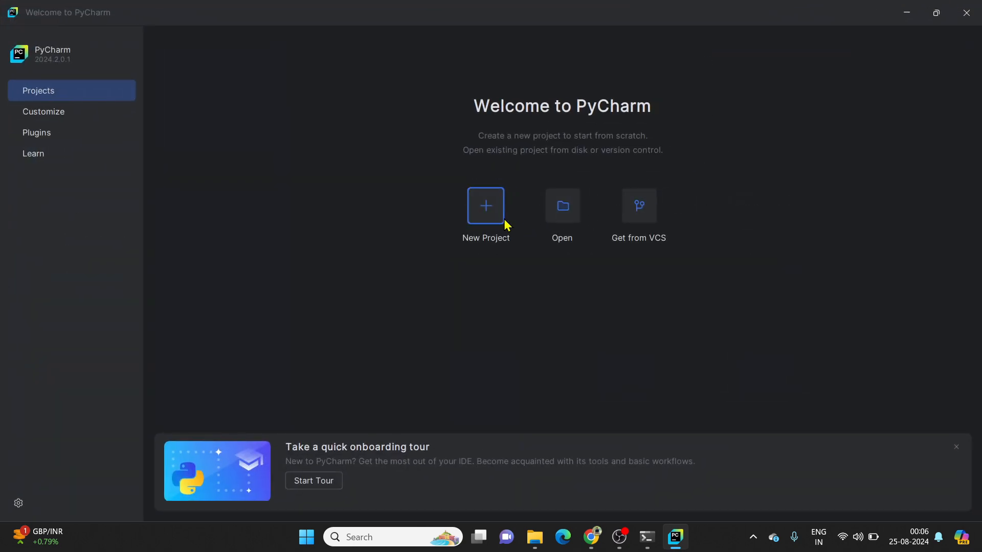
left_click(486, 205)
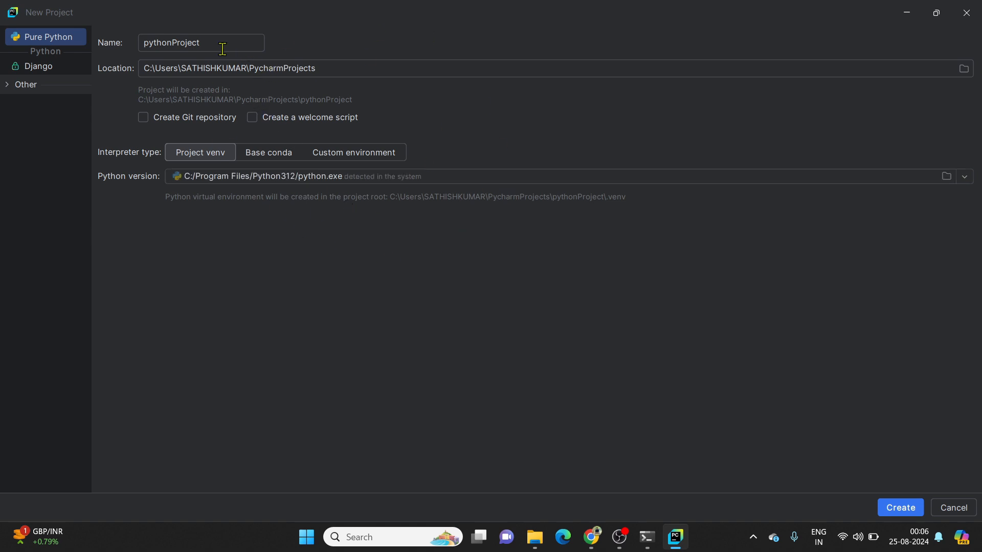
left_click_drag(214, 40, 137, 45)
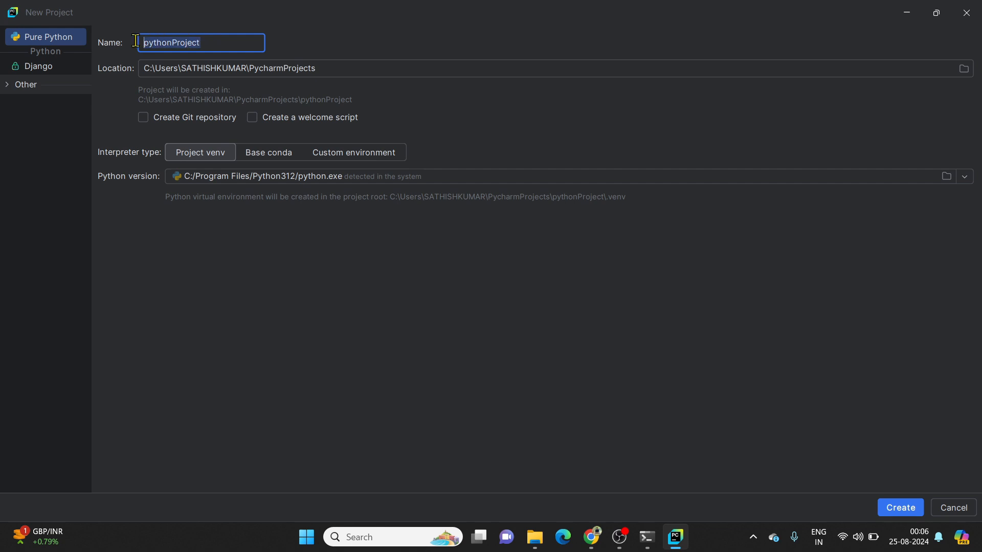
type("S")
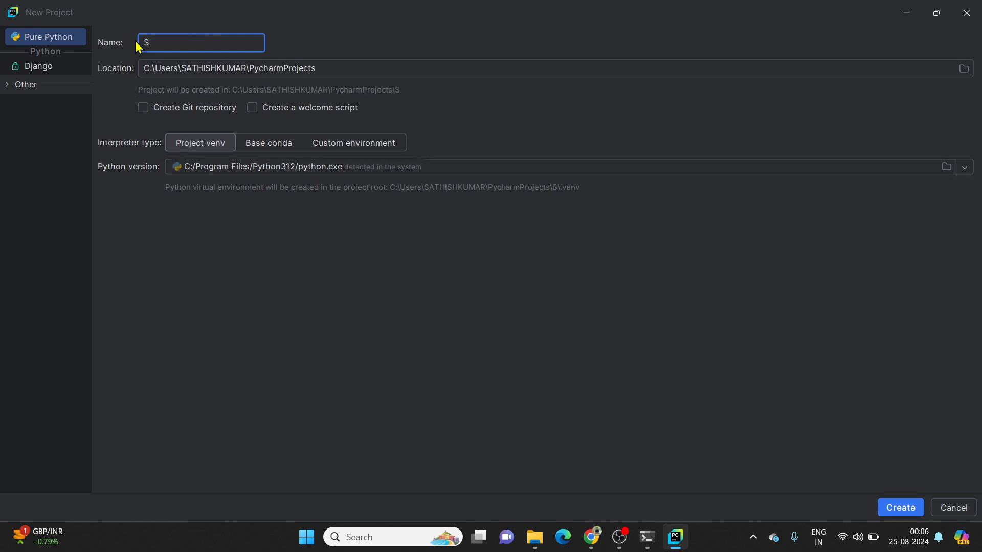
type("athishProject")
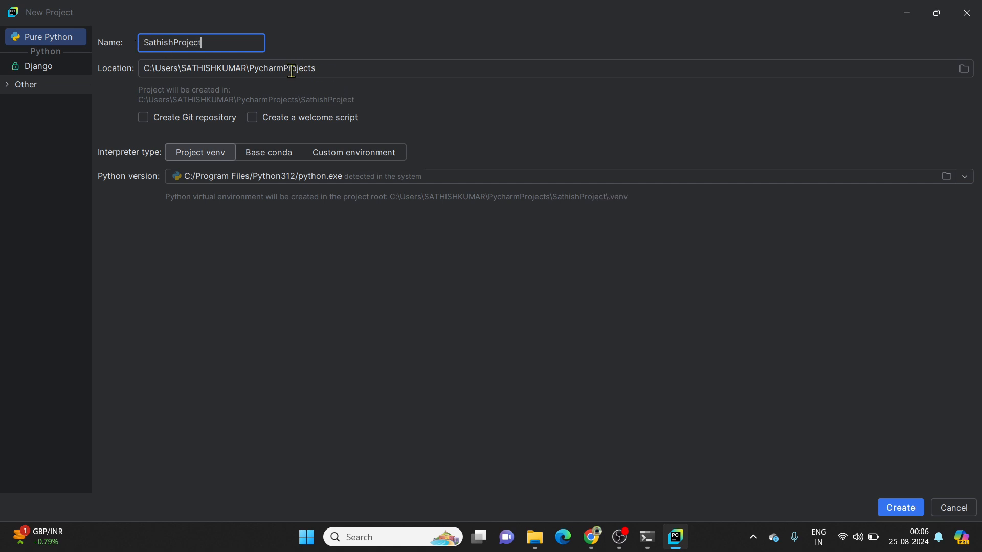
Step: Replace the PycharmProjects folder in the project location with a folder named the same as the project
mouse_move(332, 68)
left_mouse_down()
mouse_move(265, 68)
mouse_move(332, 67)
left_mouse_up()
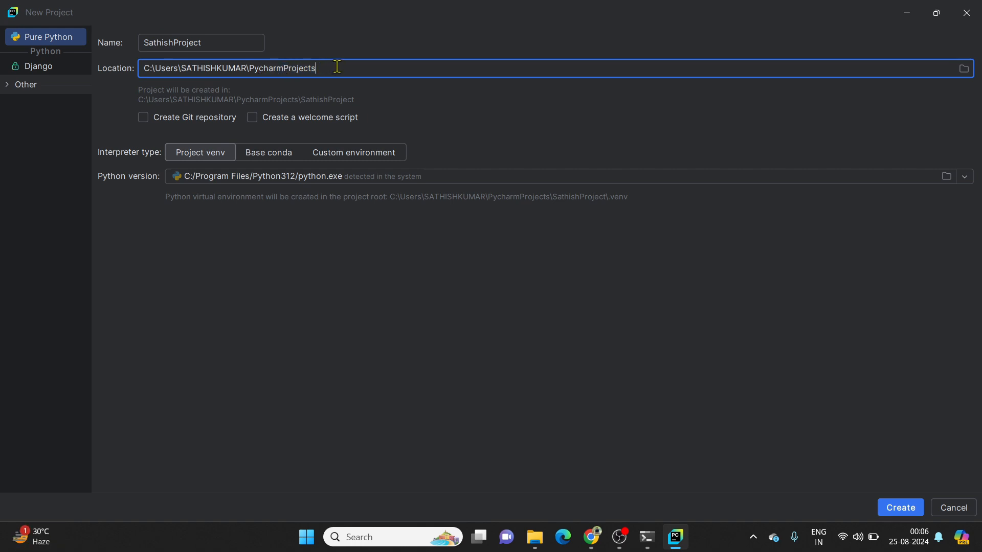
left_click_drag(337, 66, 243, 68)
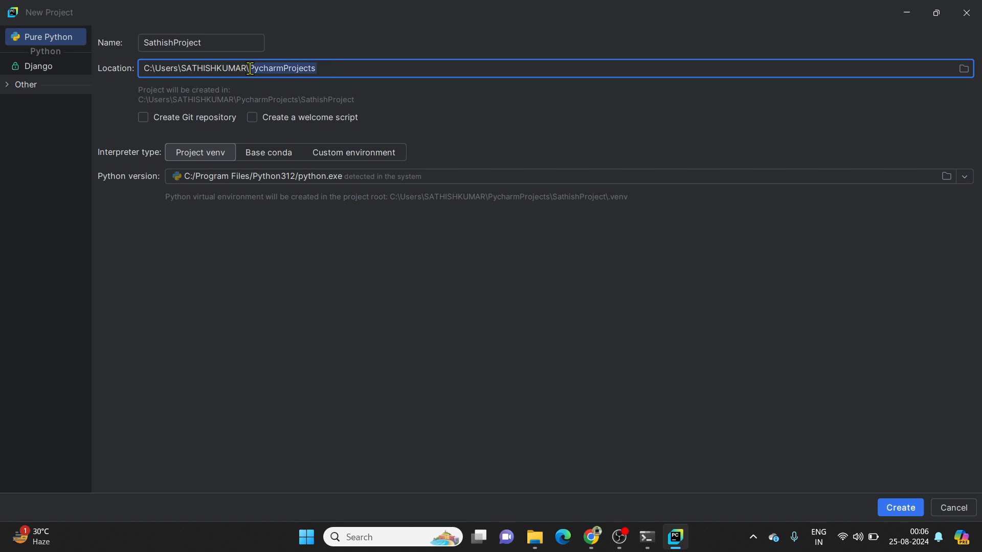
key("BackSpace")
type("Sath")
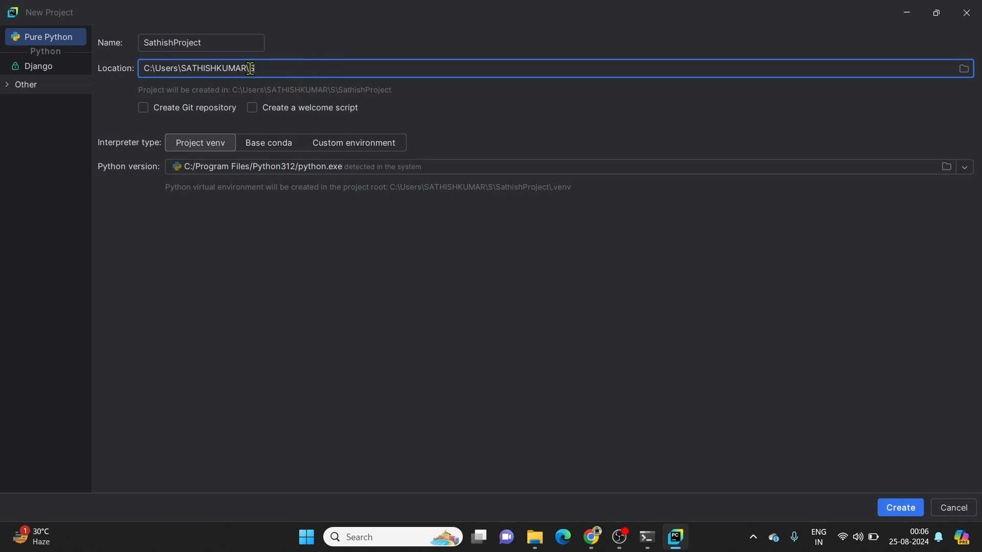
type("ish")
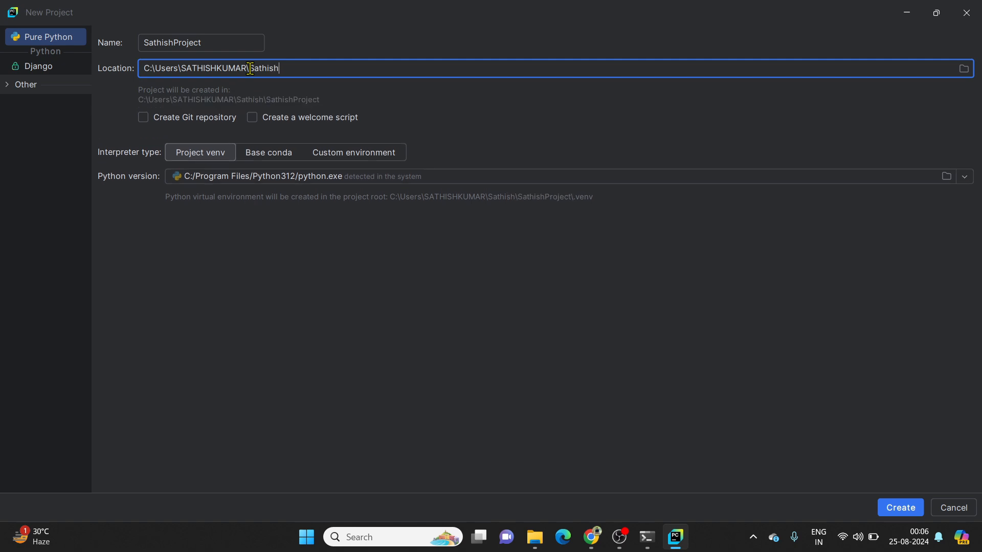
type("Project")
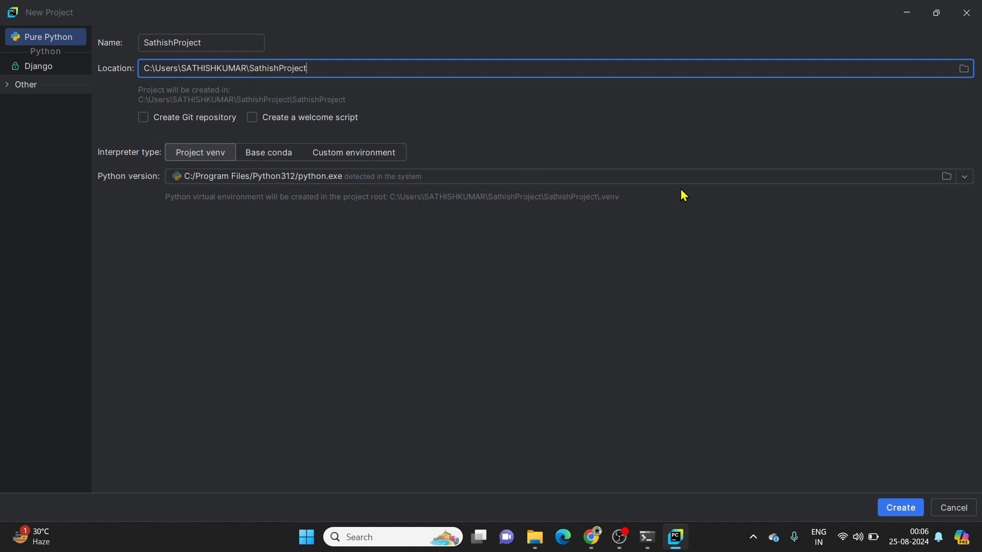
Step: Choose C:/Program Files/Python312/python.exe as the Python version for the project venv and create the project
left_click(965, 177)
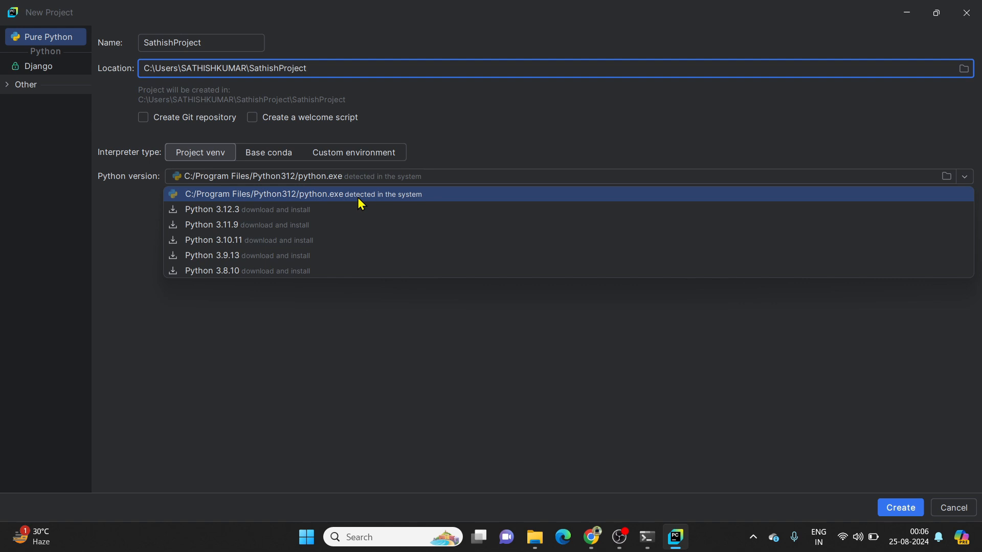
left_click(945, 177)
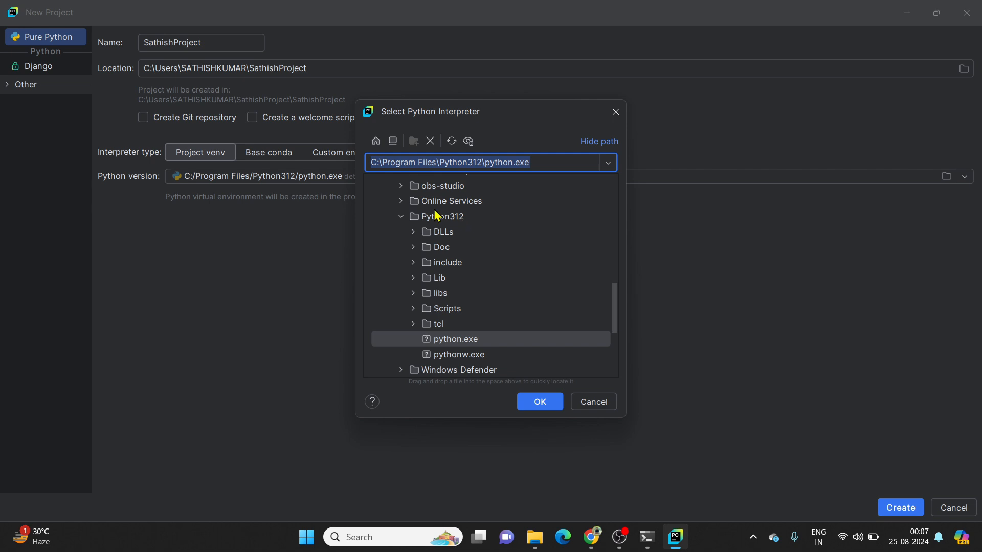
scroll(494, 310, "up", 3)
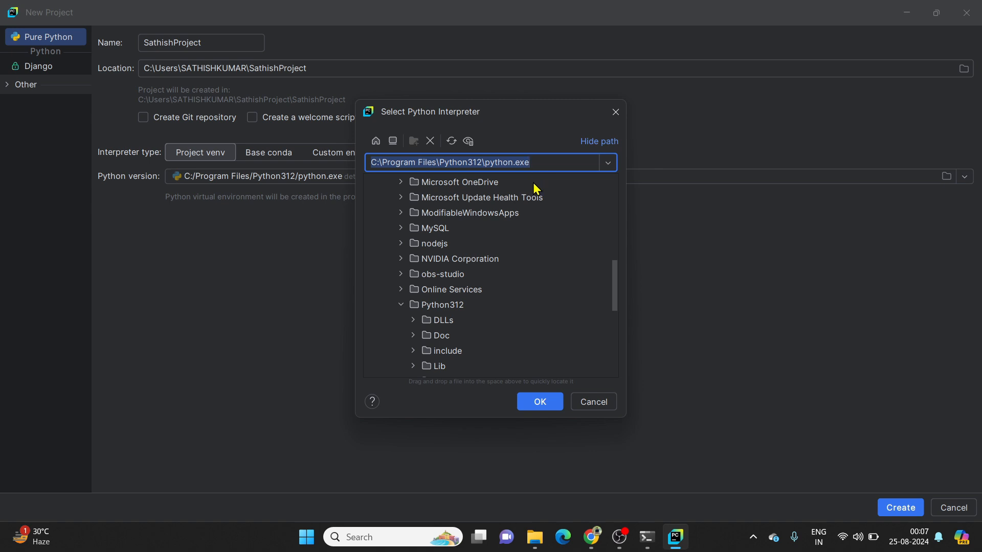
scroll(521, 283, "down", 3)
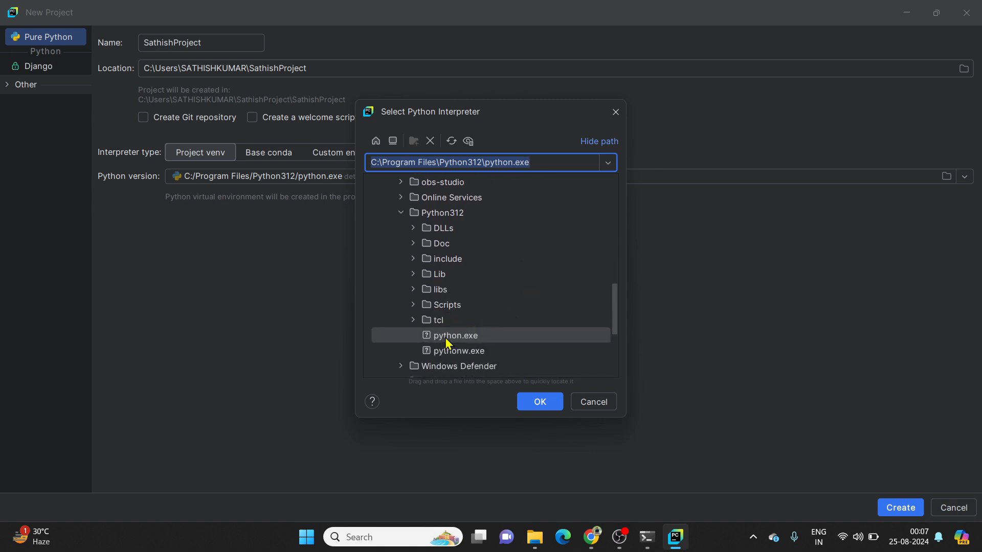
left_click(541, 402)
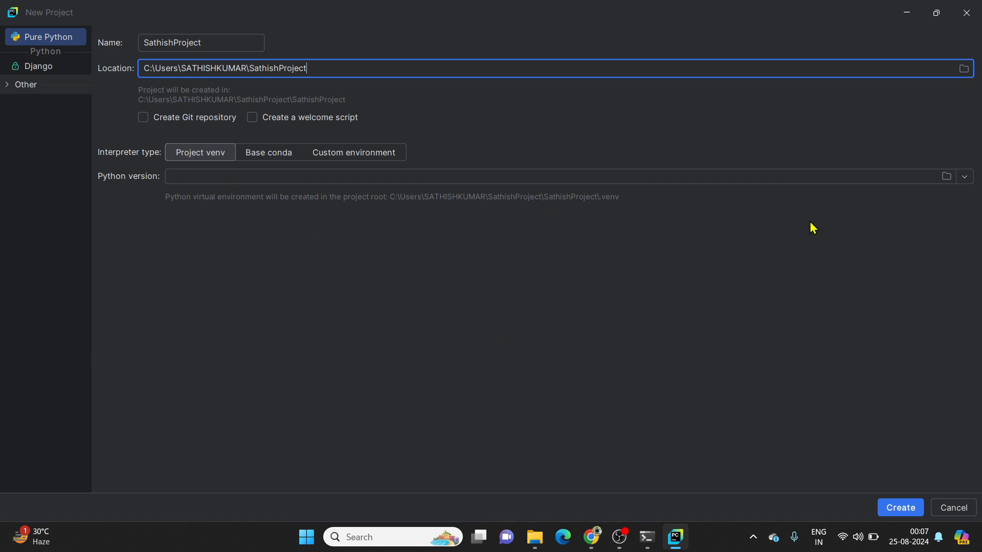
left_click(899, 177)
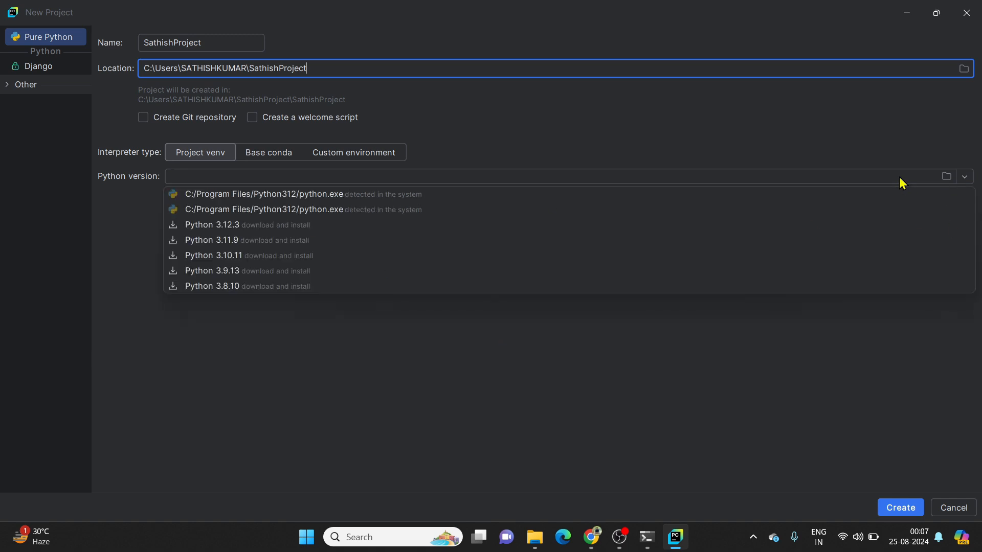
left_click(295, 195)
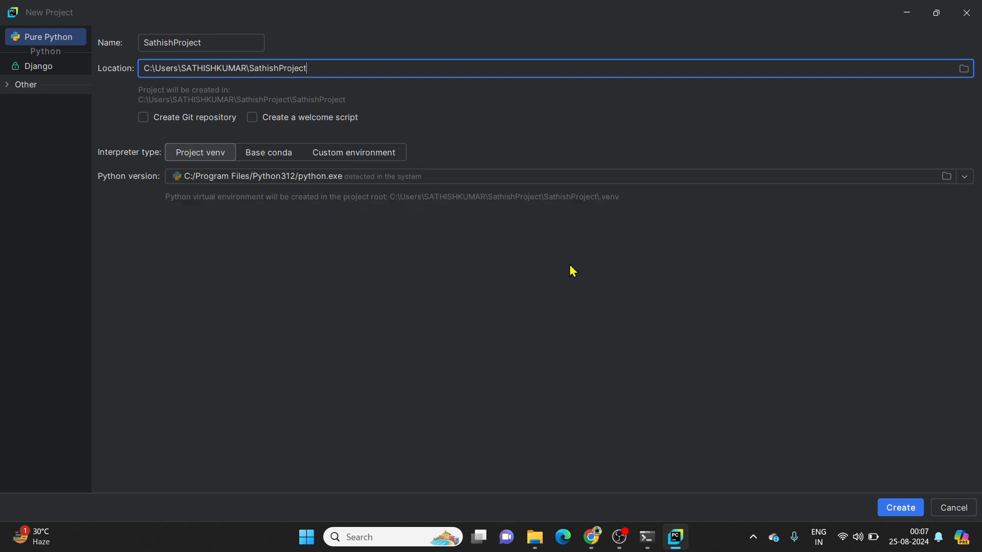
left_click(898, 508)
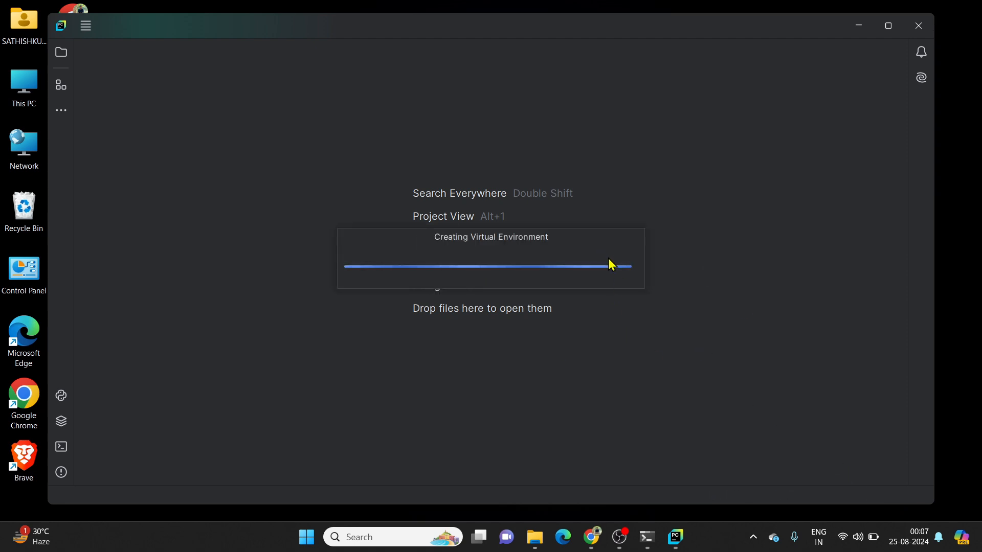
Step: Close the What's New page in the maximized project window and create a Python file named Sample in the project root
left_click(888, 26)
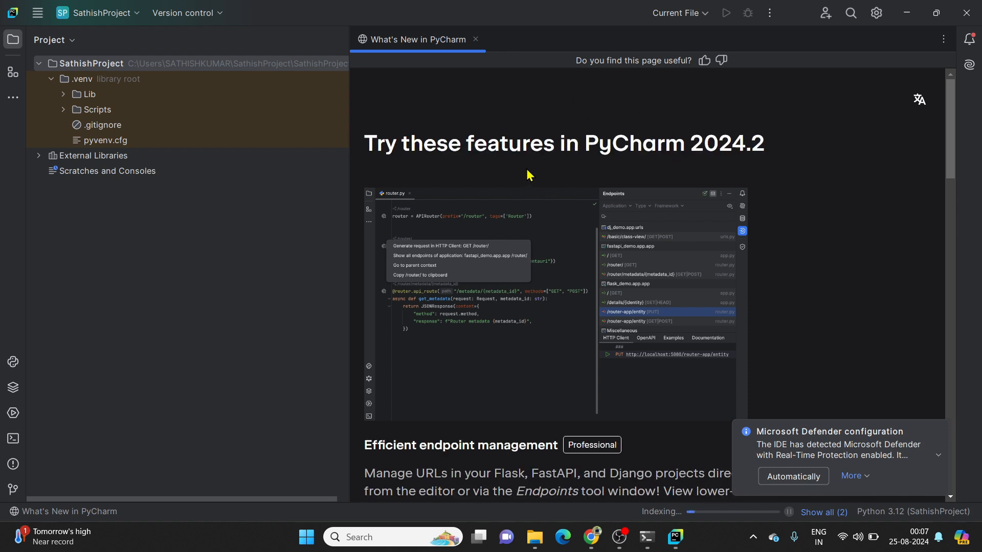
left_click(474, 39)
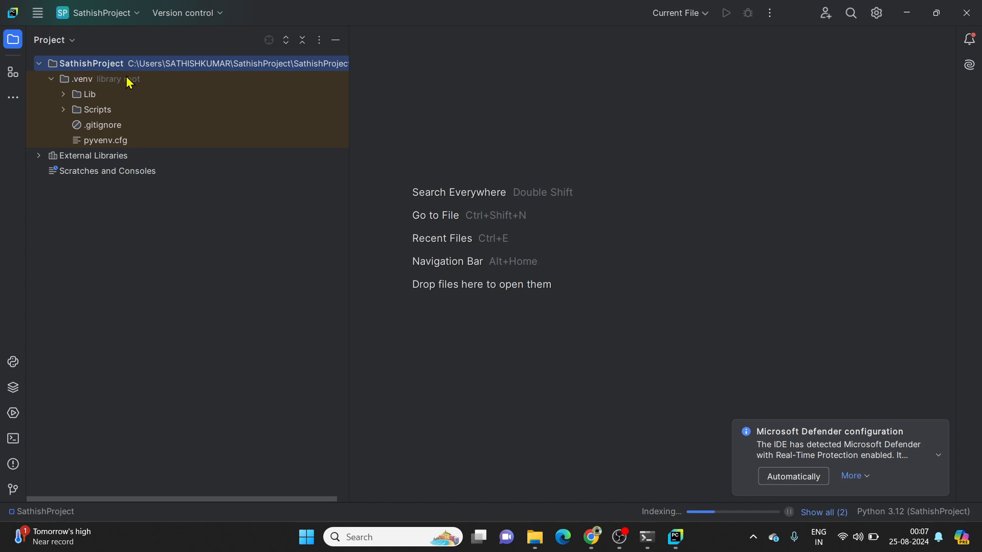
right_click(88, 64)
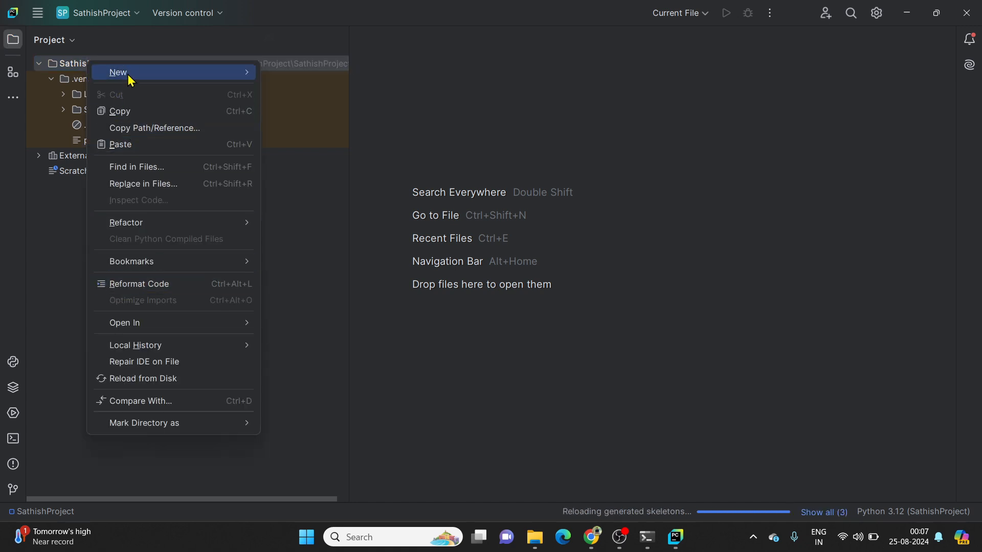
mouse_move(186, 78)
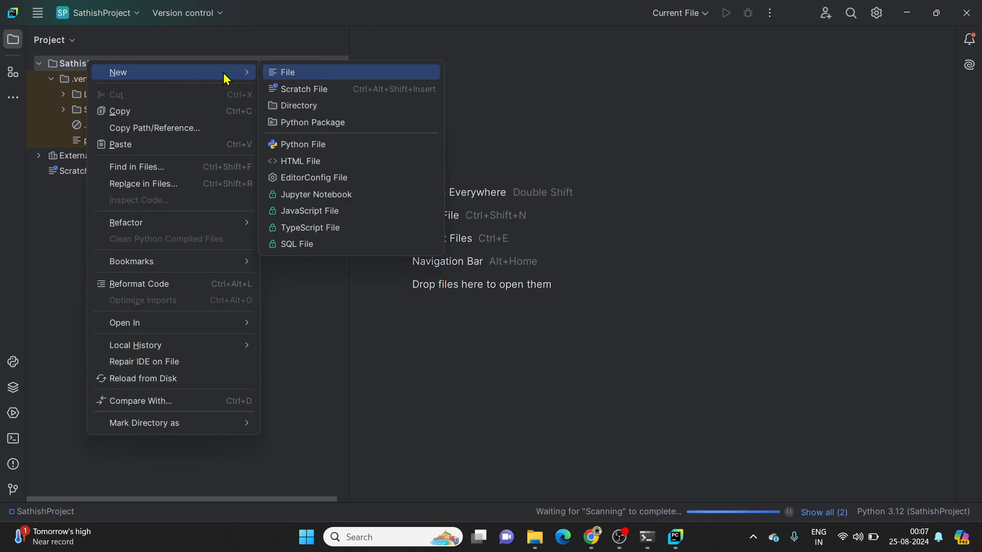
left_click(313, 150)
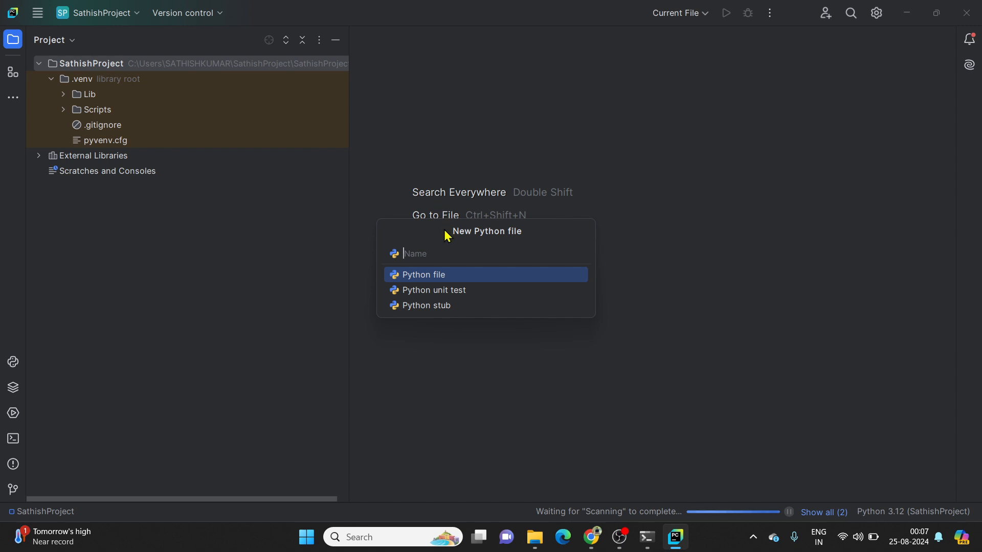
type("Sample")
key("Return")
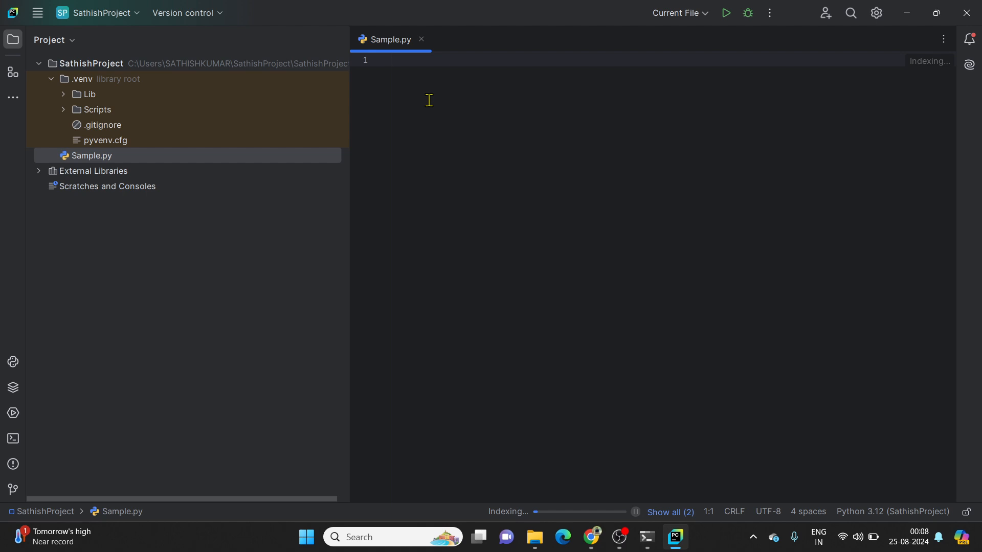
Step: Write print("Hello World") on the first line of Sample.py and run the file
type("Prin")
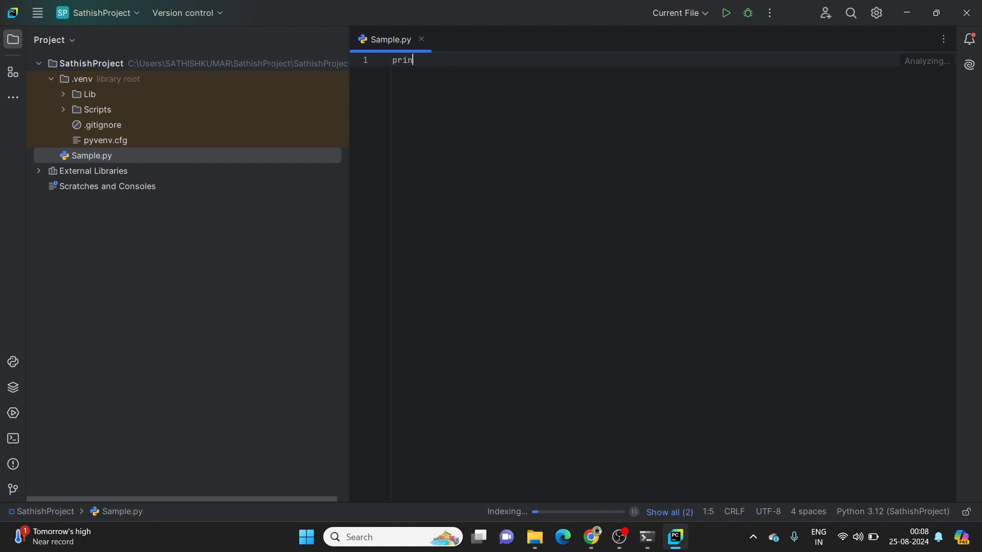
type("t(")
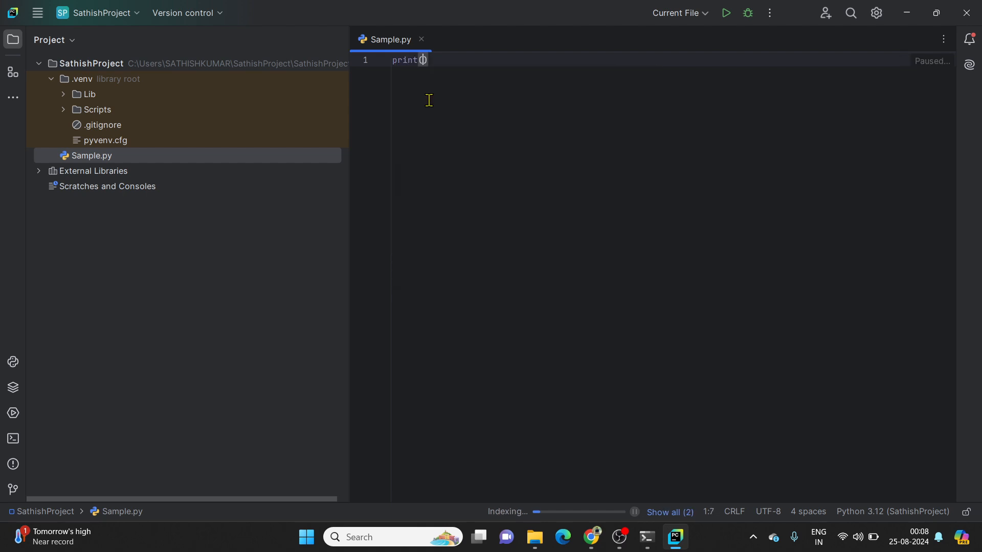
type("\"H")
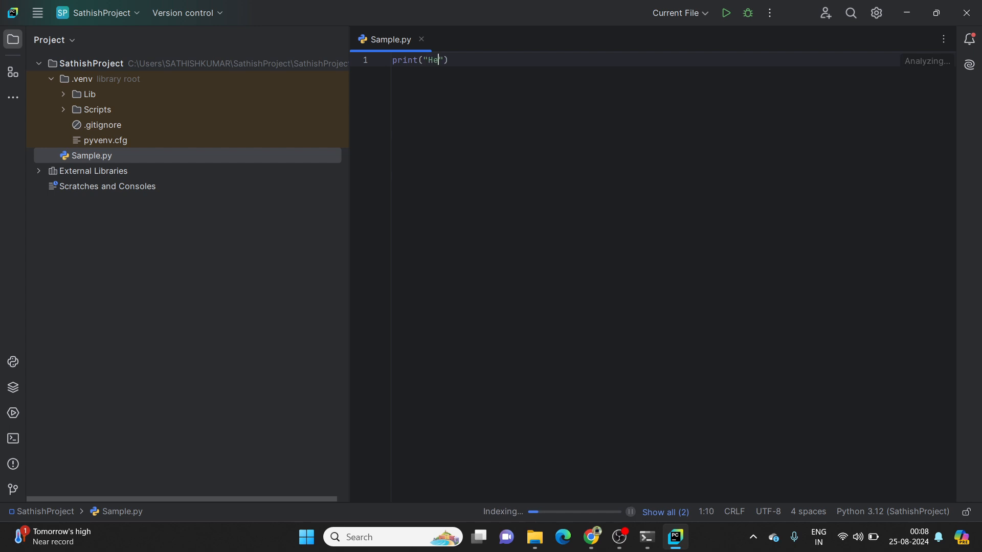
type("ello World")
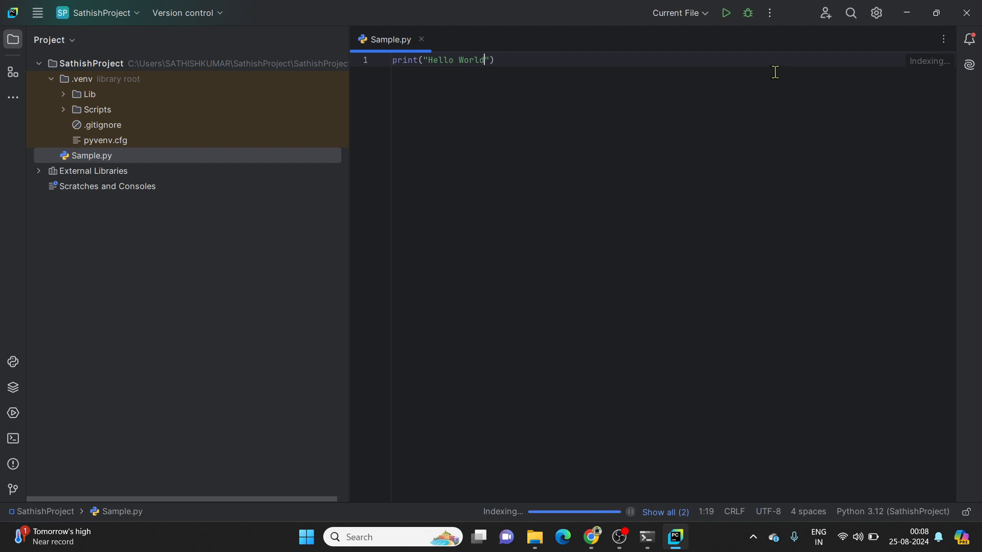
left_click(726, 13)
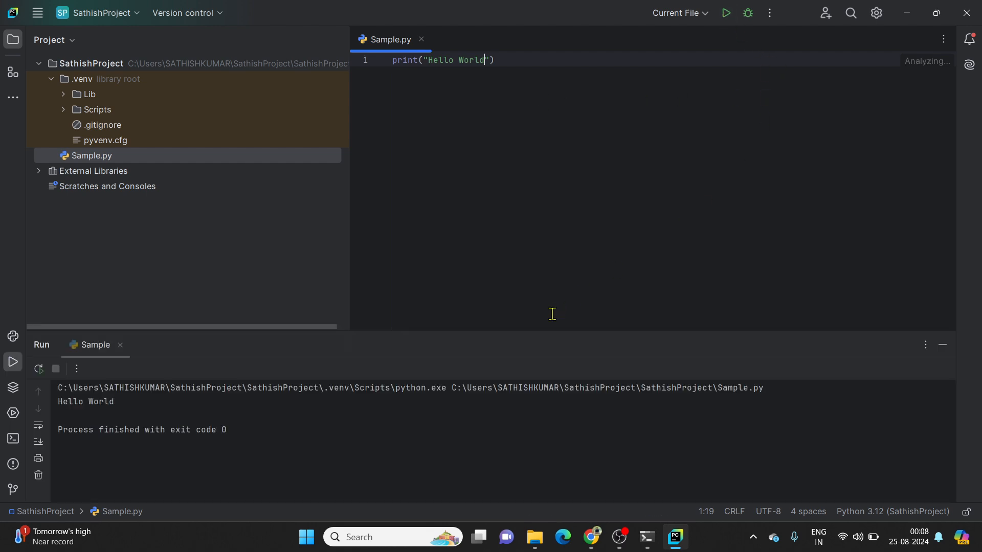
Step: Enlarge the Run output area to examine the line printed by the script, and shrink the area again
left_click_drag(545, 334, 539, 256)
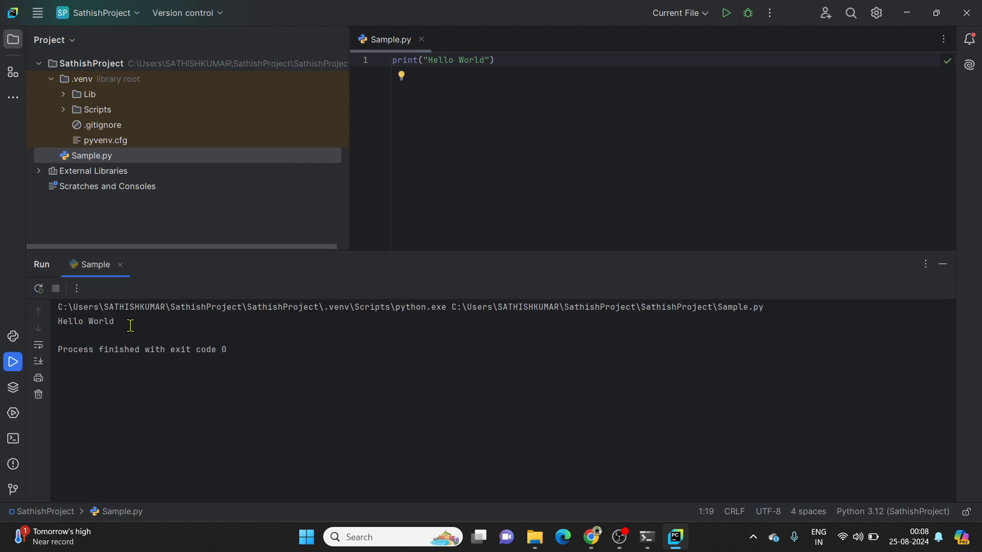
left_click_drag(125, 327, 56, 321)
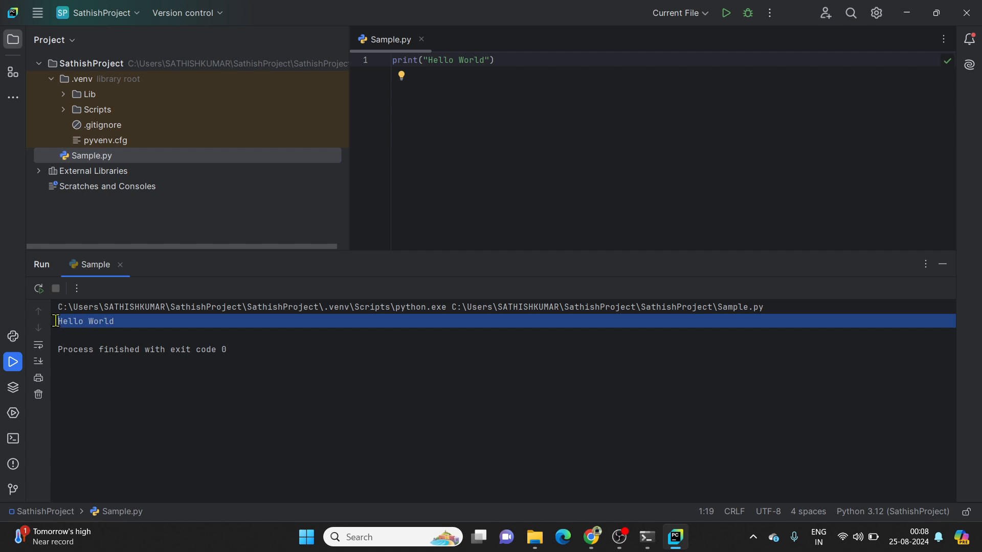
left_click(290, 342)
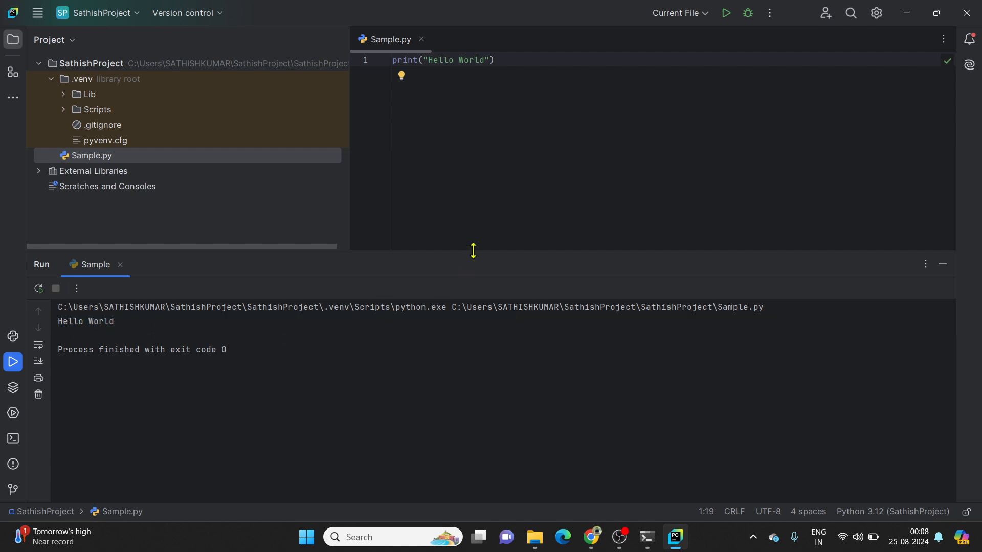
left_click_drag(472, 250, 470, 345)
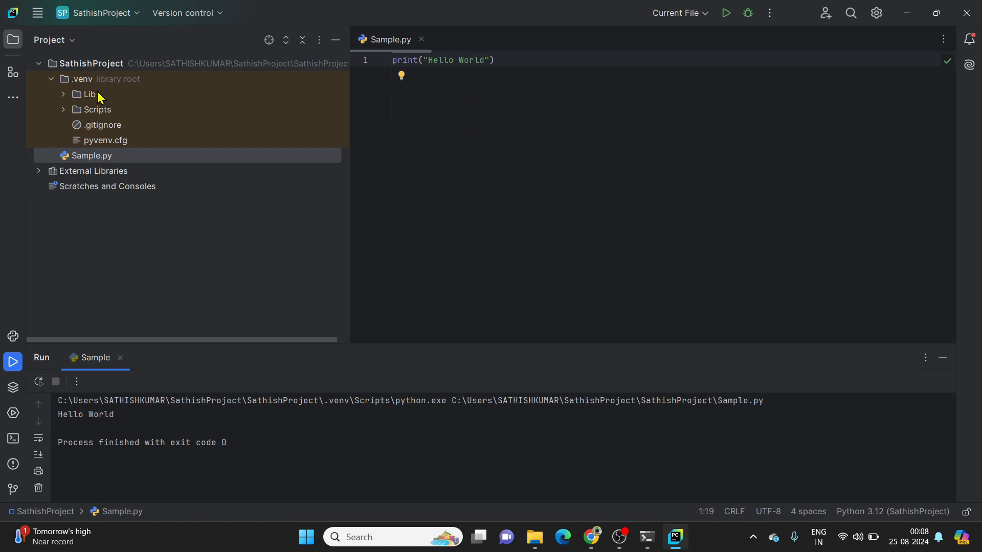
Step: Set the editor font size to 18 in the Editor Font settings and apply the change
left_click(38, 8)
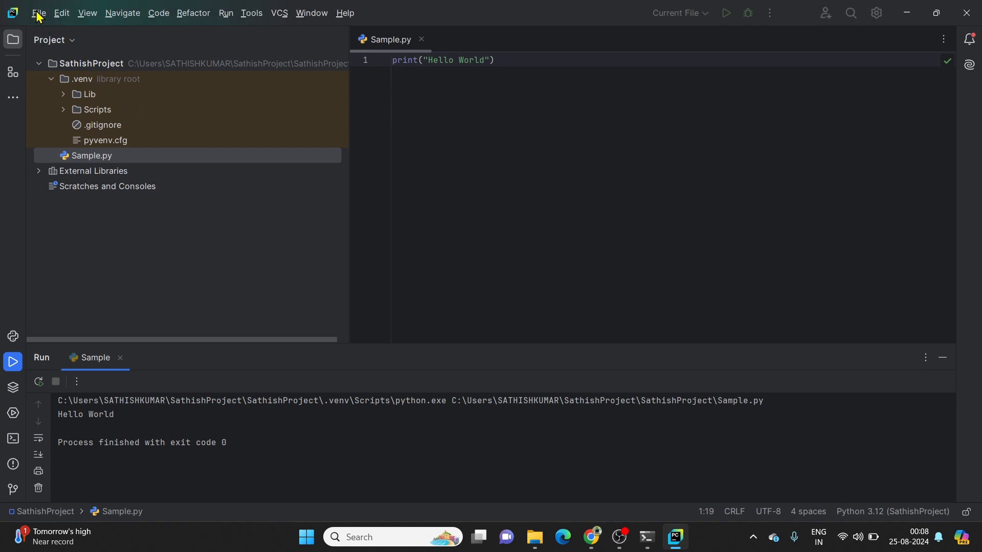
key("Escape")
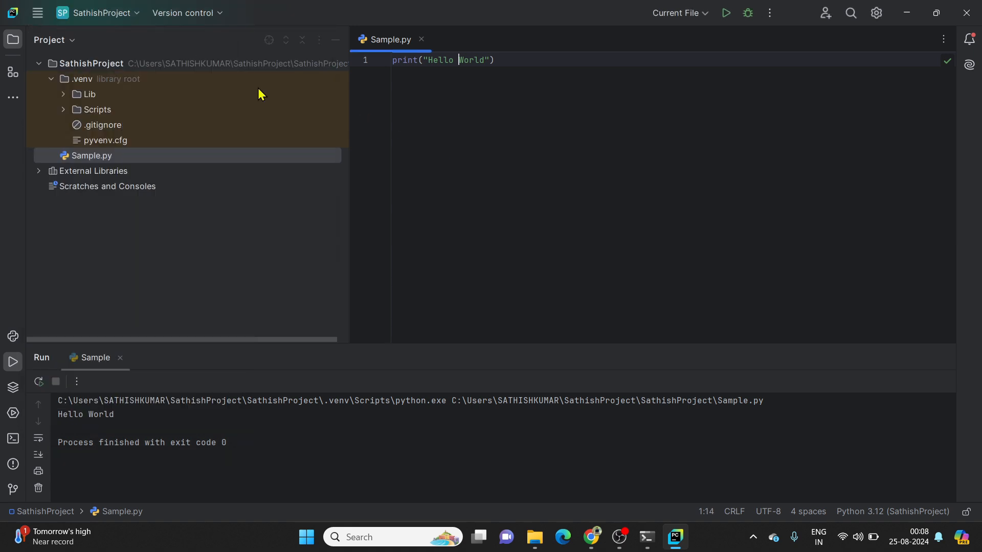
left_click(37, 12)
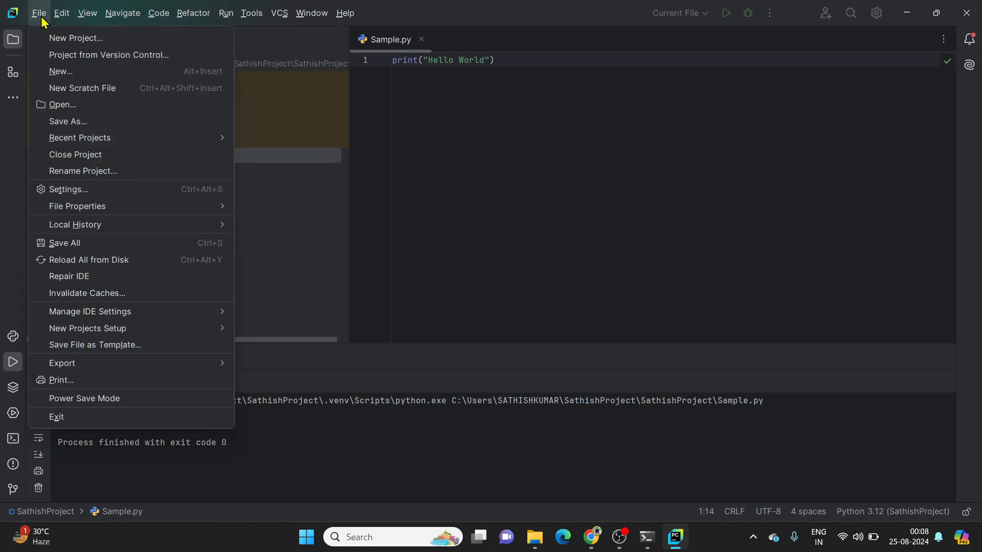
left_click(95, 188)
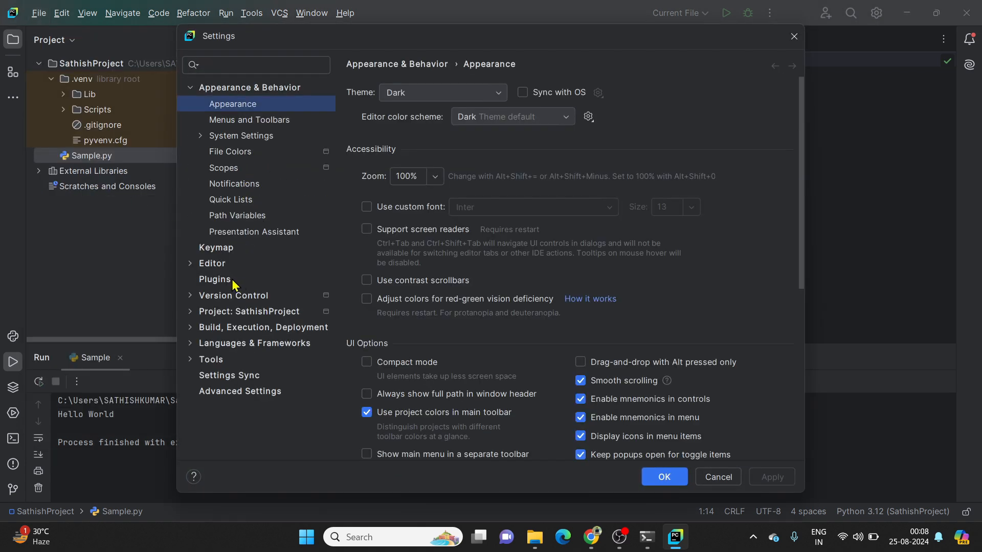
left_click(208, 264)
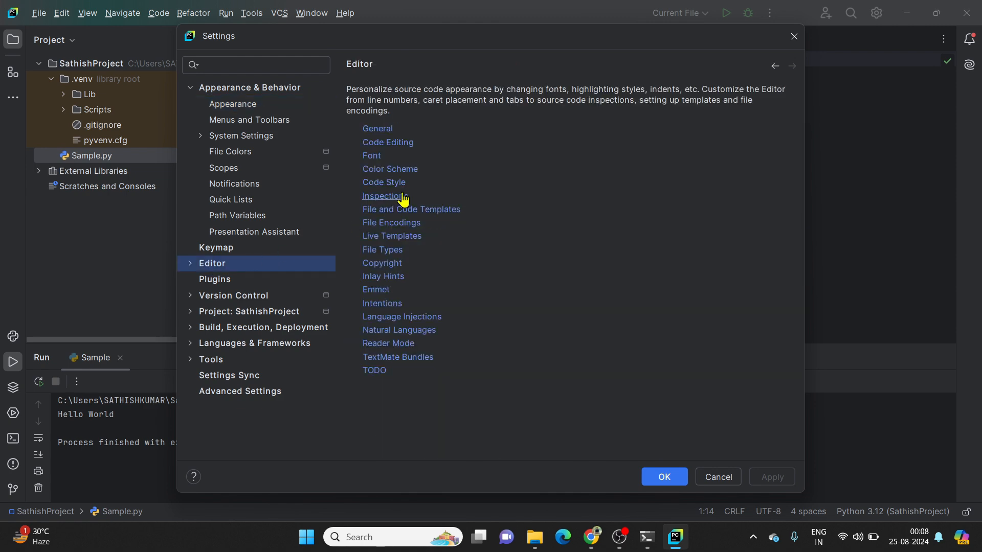
left_click(372, 160)
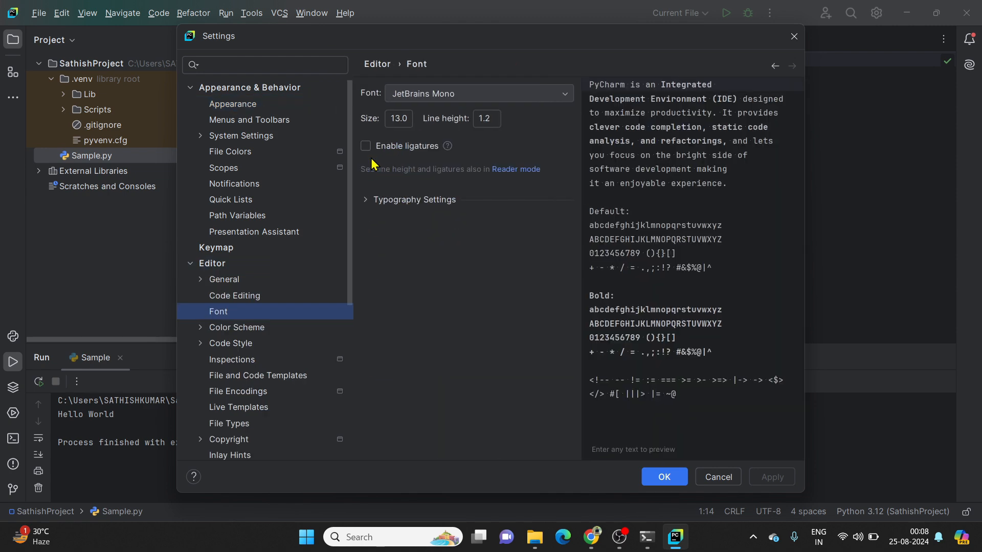
left_click(402, 118)
key("BackSpace")
key("Delete")
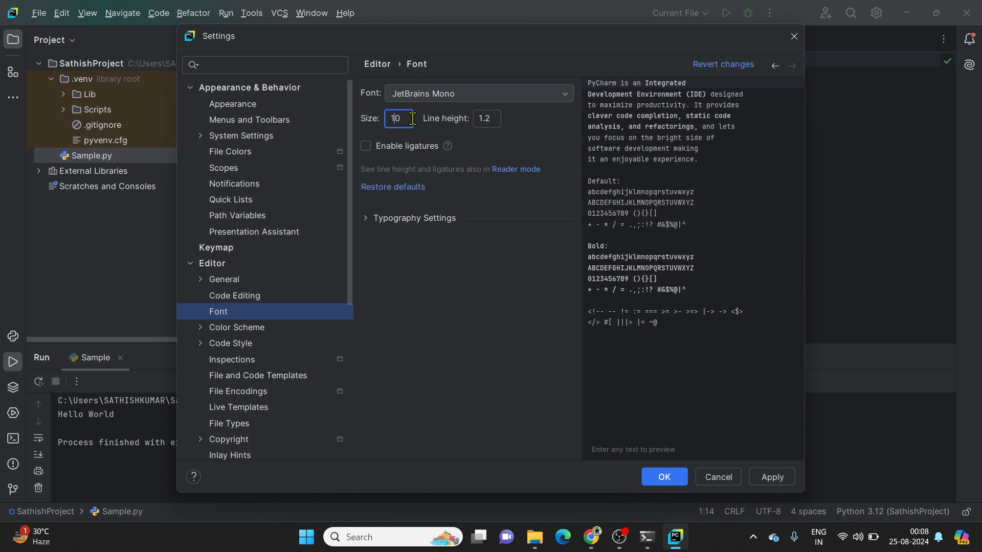
type("8")
key("Delete")
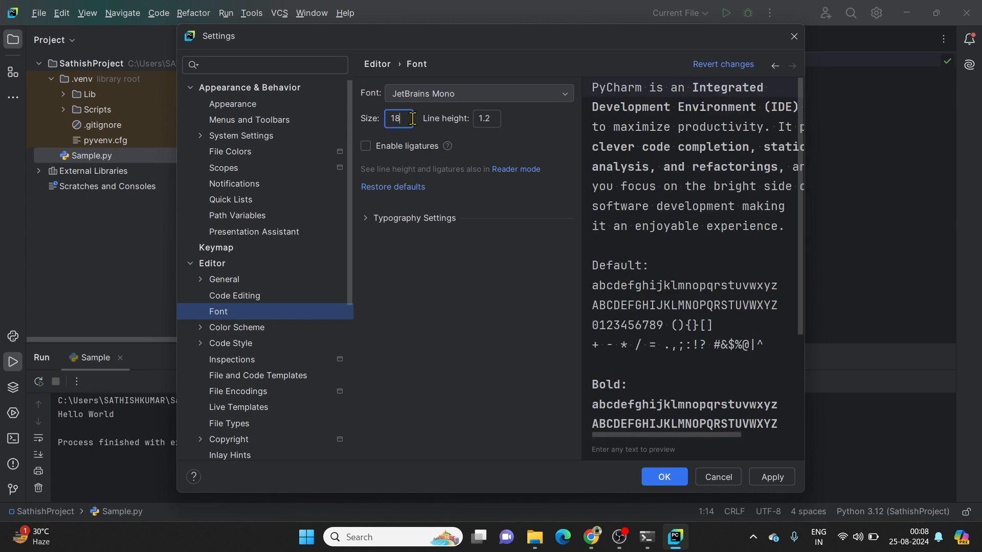
left_click(664, 477)
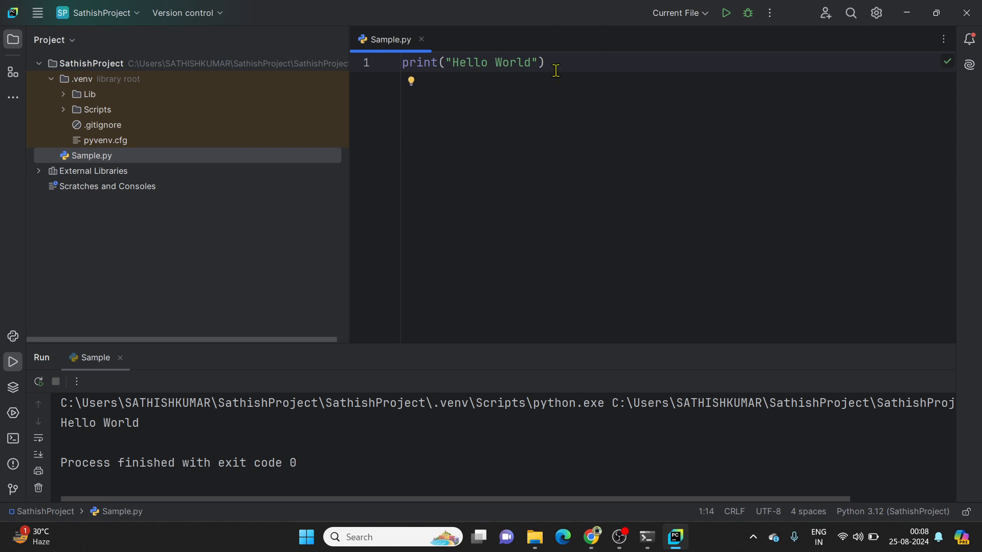
Step: Narrow the project tree to a thin strip to widen the code editor, and check the enlarged print statement in Sample.py
left_click_drag(546, 62, 402, 64)
left_click(515, 113)
left_click_drag(350, 203, 18, 182)
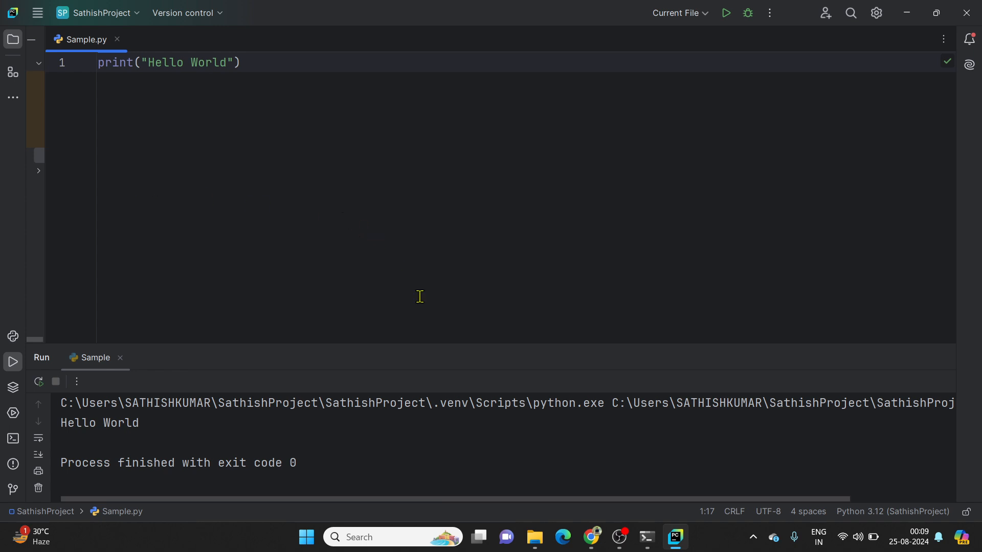
triple_click(257, 64)
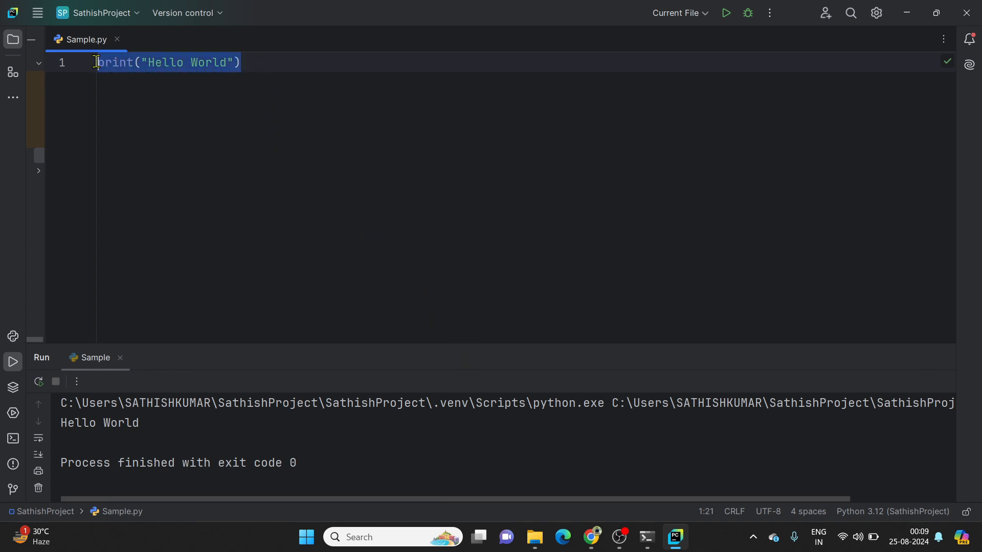
left_click(279, 113)
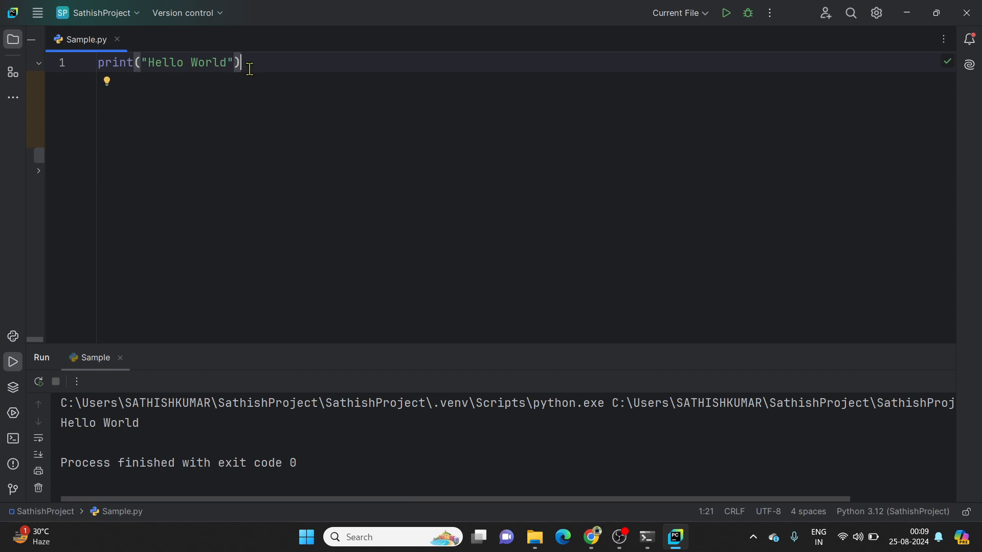
left_click_drag(248, 65, 98, 63)
left_click(281, 122)
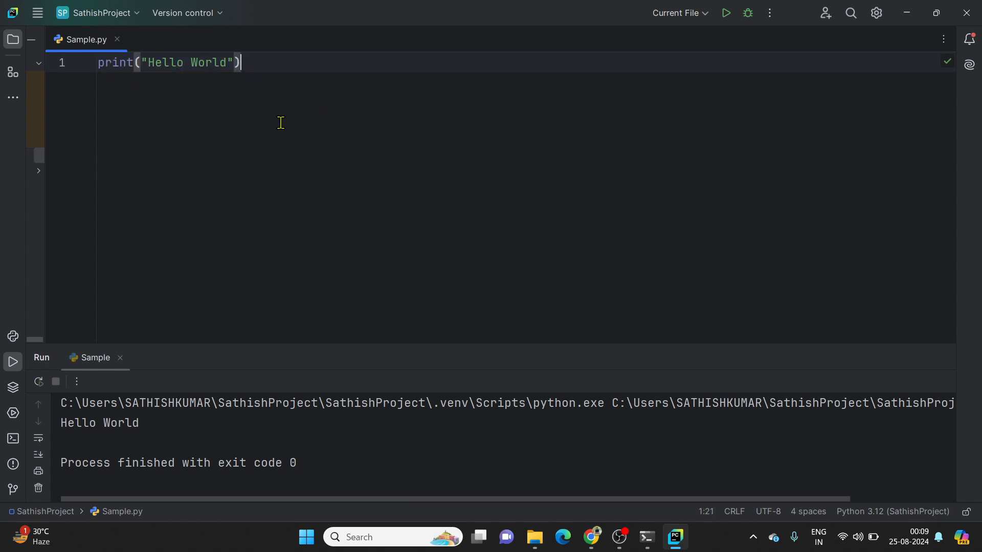